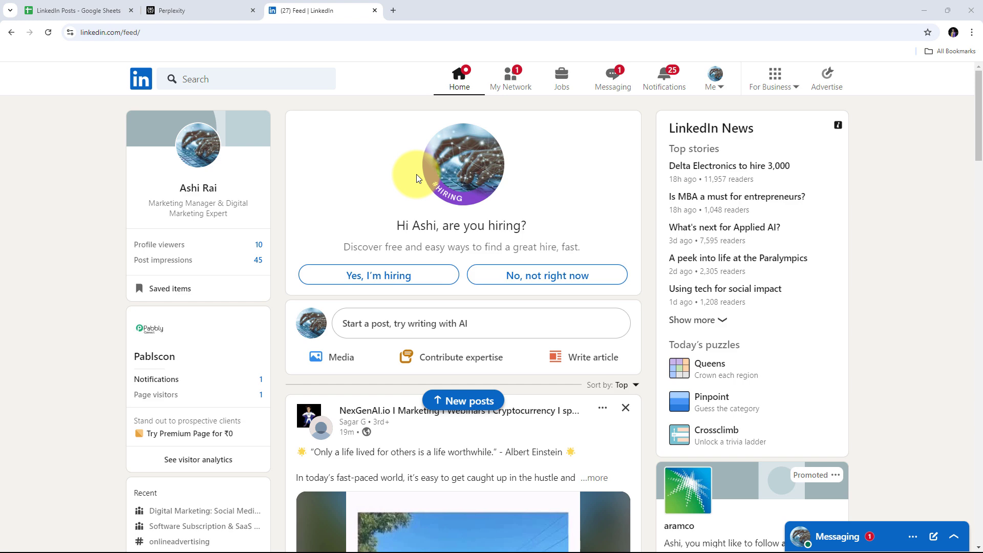
Step: Review the LinkedIn Posts spreadsheet with article links and titles, the Perplexity home page and the LinkedIn feed
left_click(214, 8)
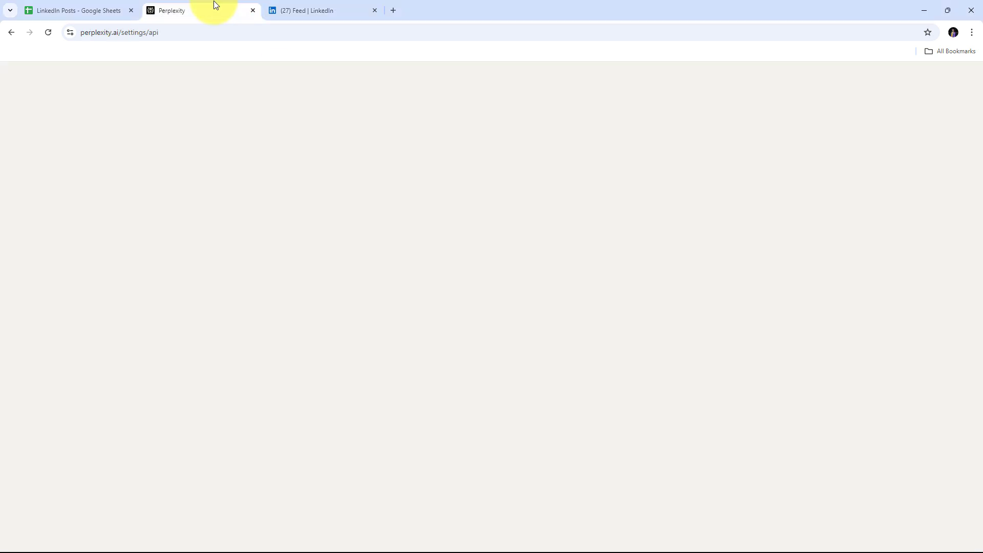
left_click(102, 8)
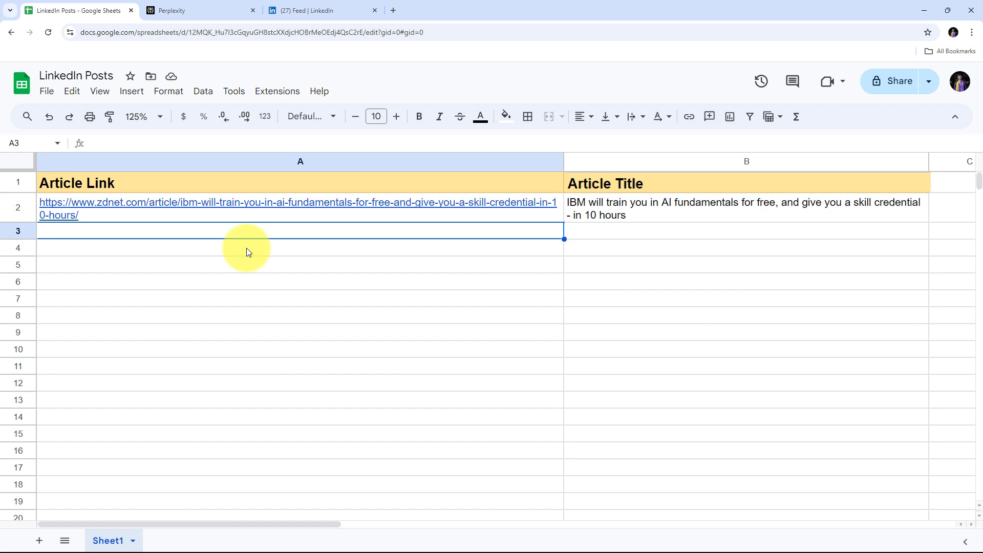
key("ctrl+Tab")
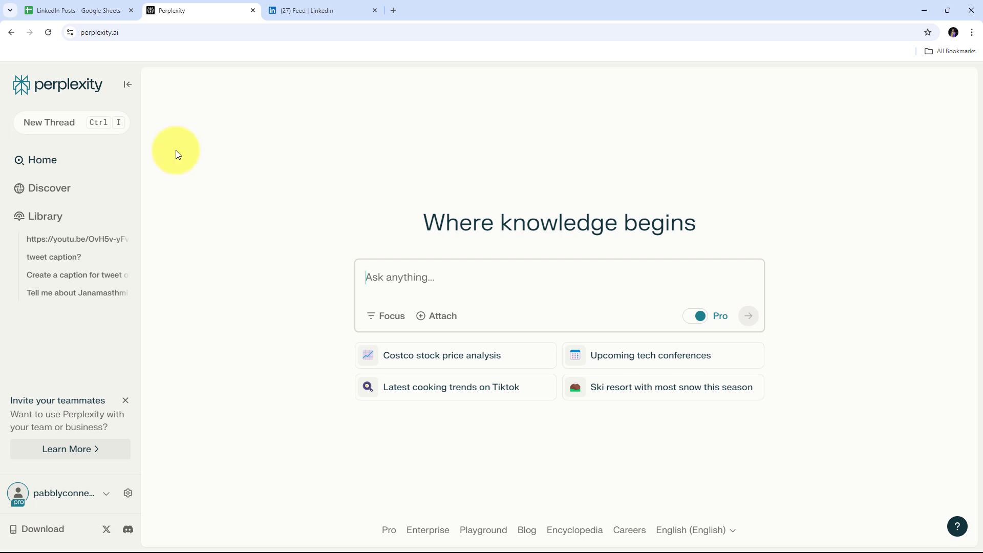
left_click(333, 6)
left_click(189, 6)
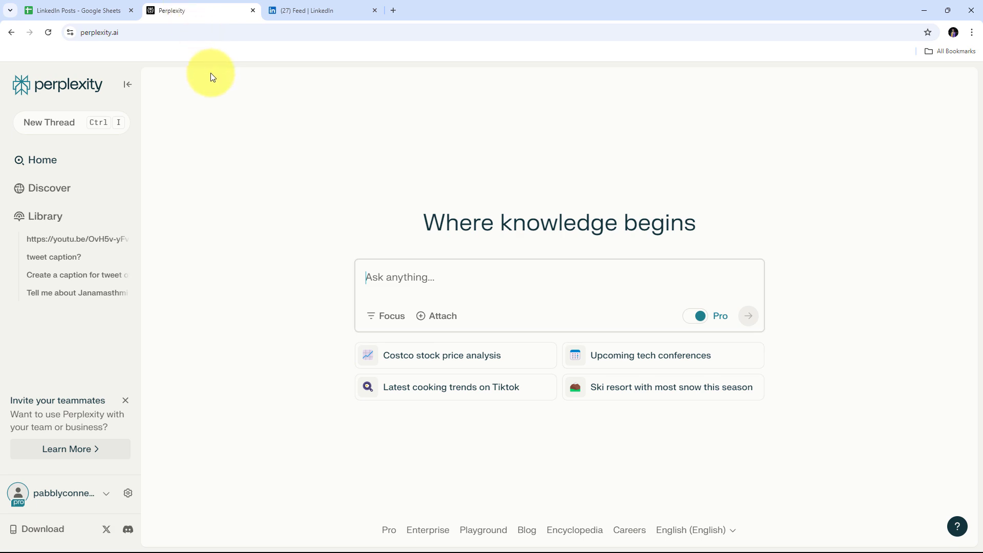
left_click(114, 5)
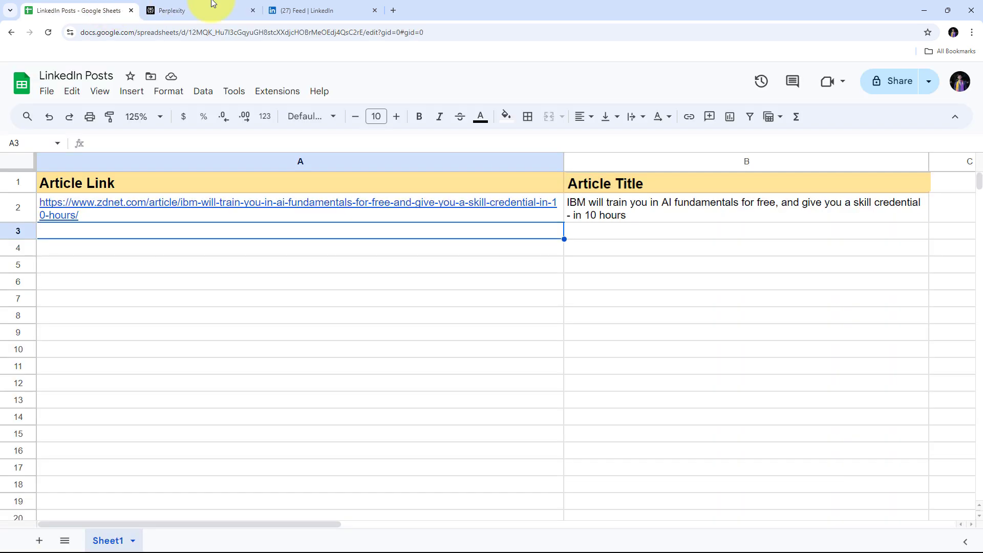
left_click(308, 4)
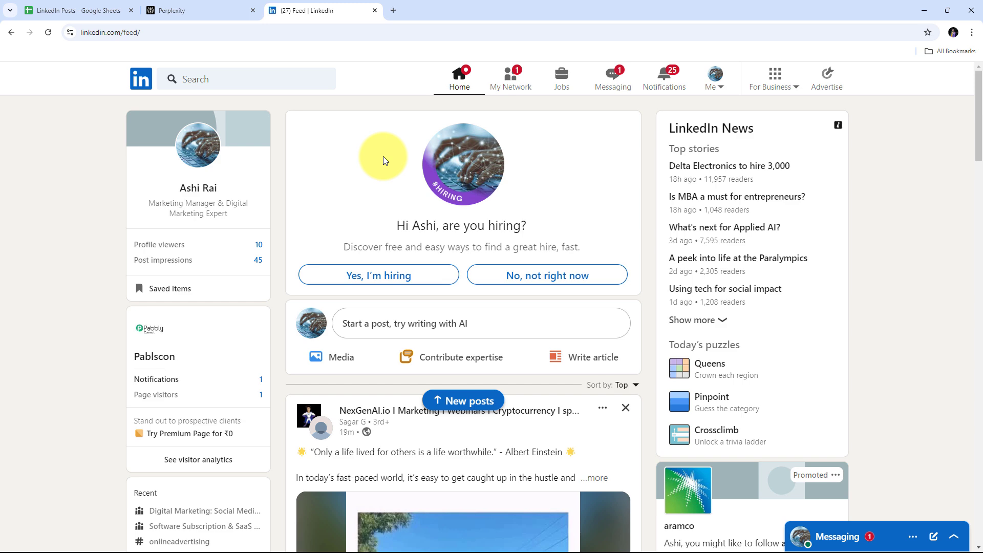
left_click(73, 13)
left_click(196, 7)
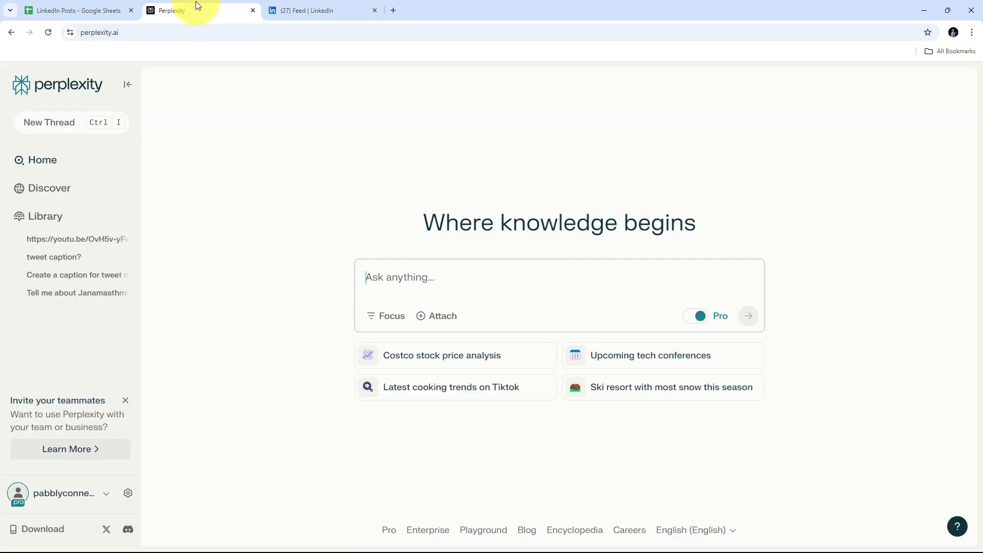
left_click(356, 9)
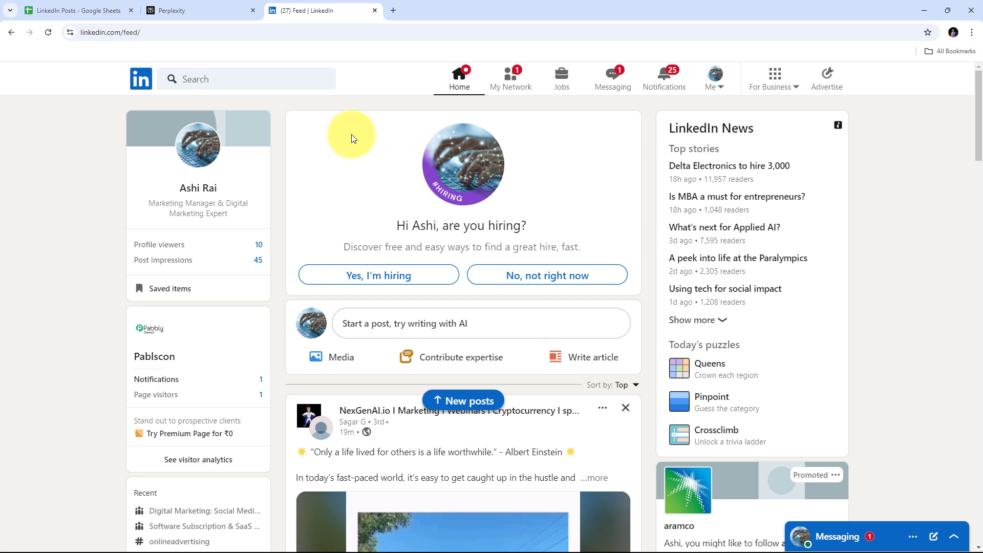
scroll(351, 134, "down", 1)
scroll(351, 135, "up", 1)
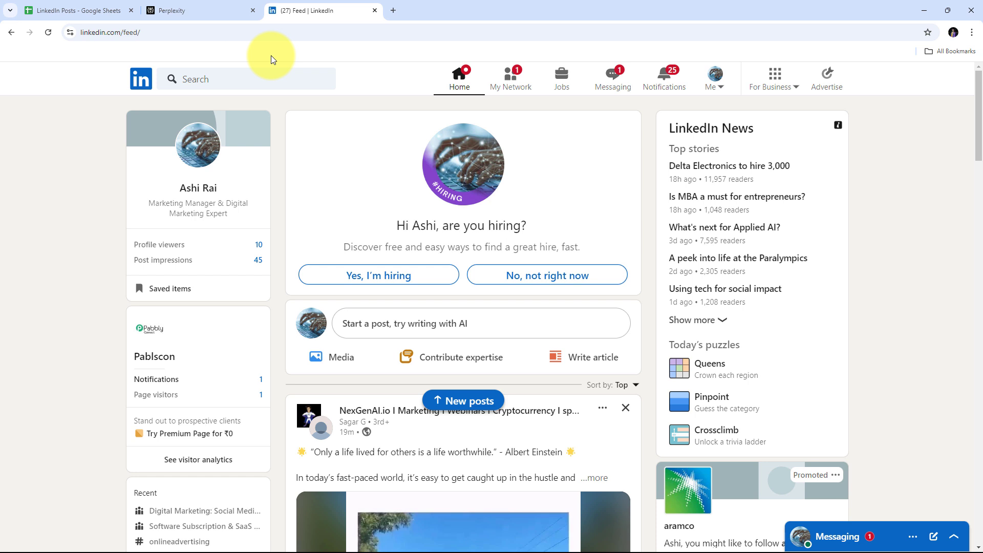
Step: Open the Pabbly Connect website from pabbly.com in a new browser tab
left_click(393, 10)
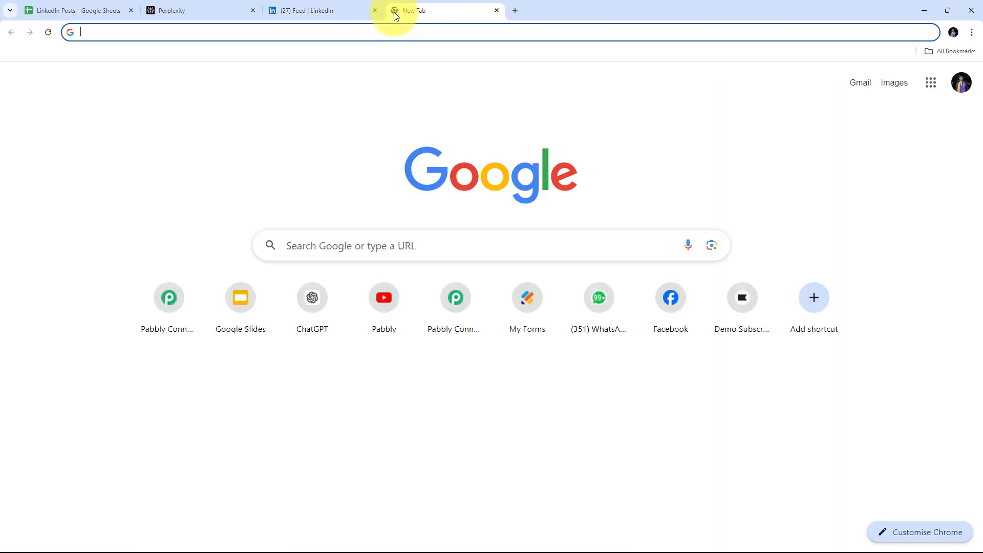
type("pabbly")
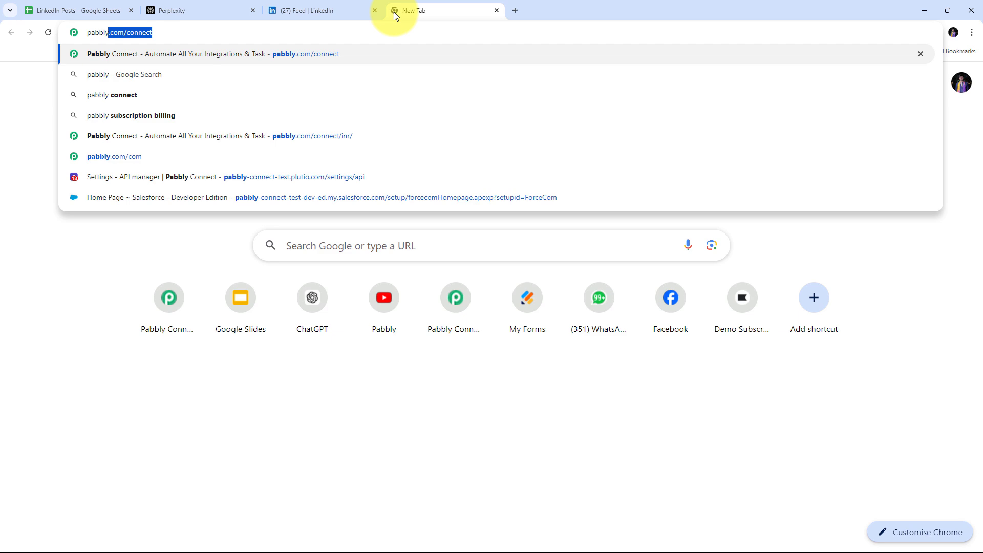
type(".com")
key("Return")
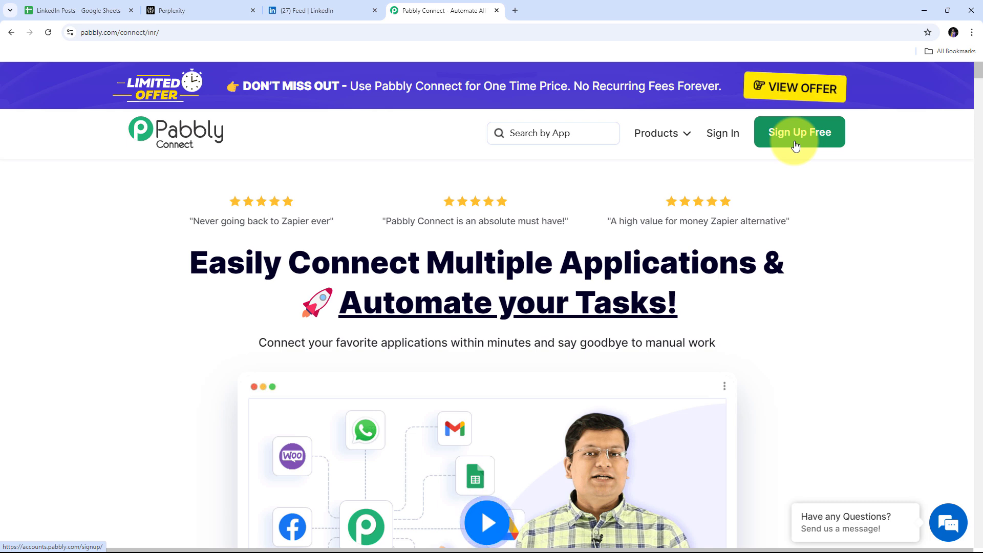
Step: Sign in to Pabbly and access the Pabbly Connect application from the list of all apps
left_click(723, 143)
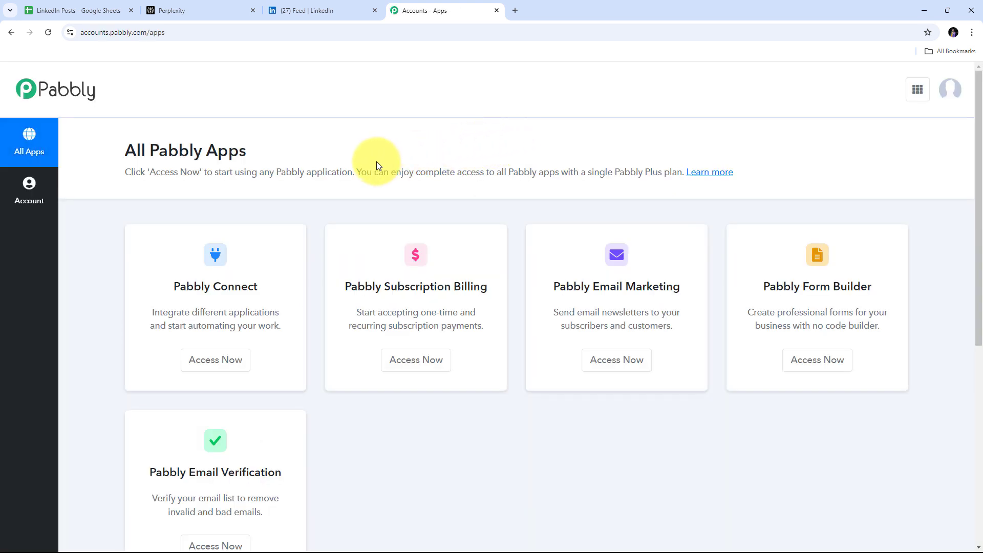
scroll(376, 162, "down", 1)
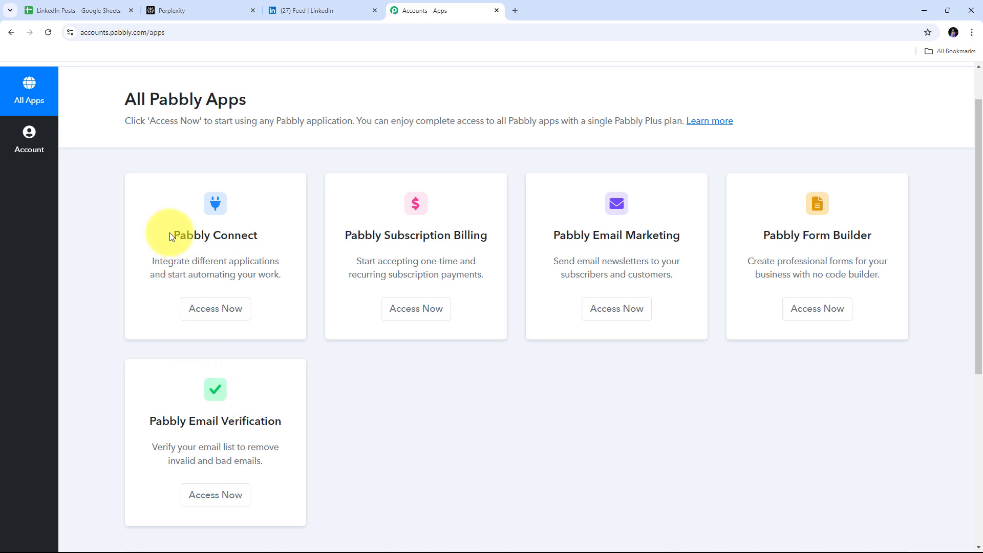
left_click_drag(173, 235, 281, 235)
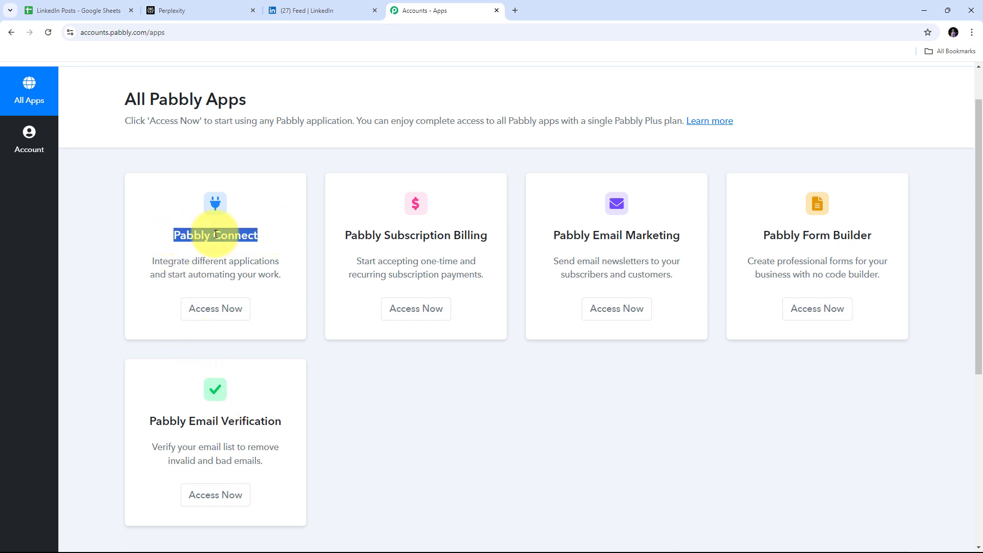
left_click(211, 314)
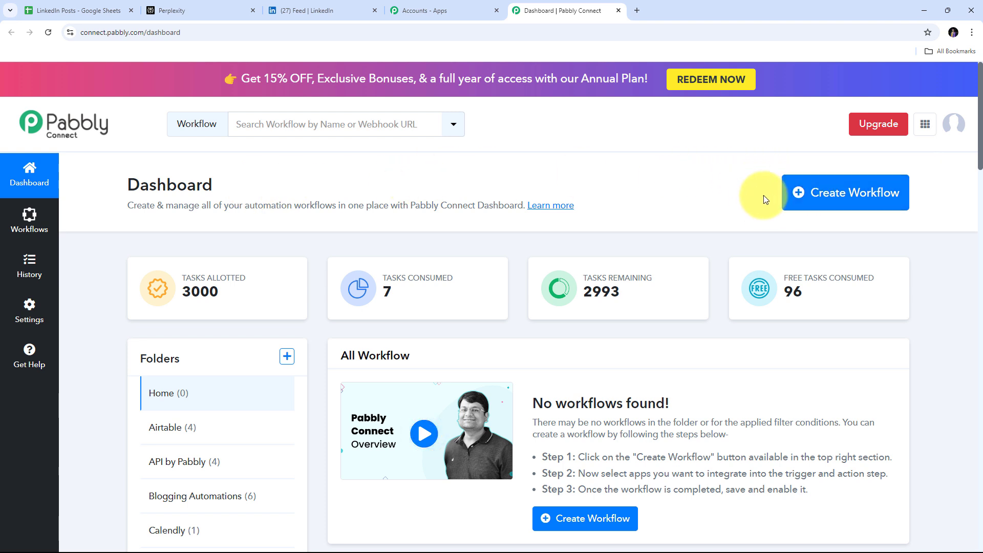
Step: Create a workflow named "Automate your LinkedIn Posts with Perplexity AI" in the Perplexity AI folder
left_click(840, 199)
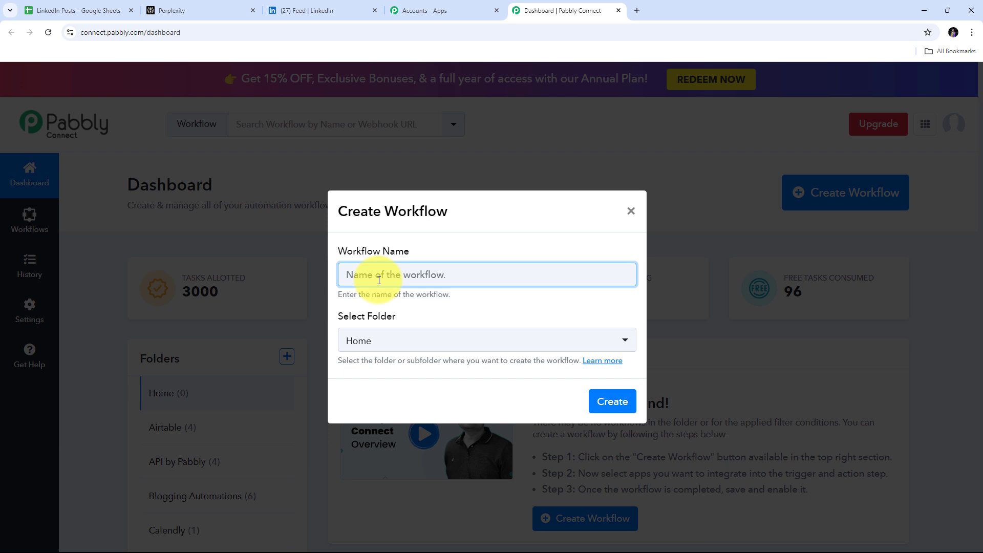
type("Automate your LinkedIn Posts with Perplexity AI")
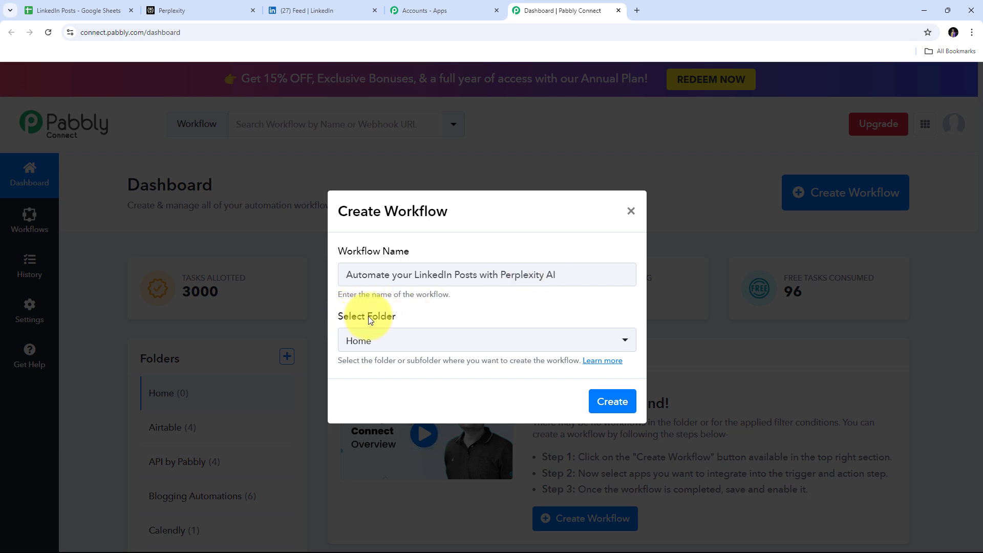
left_click(483, 342)
scroll(482, 223, "down", 5)
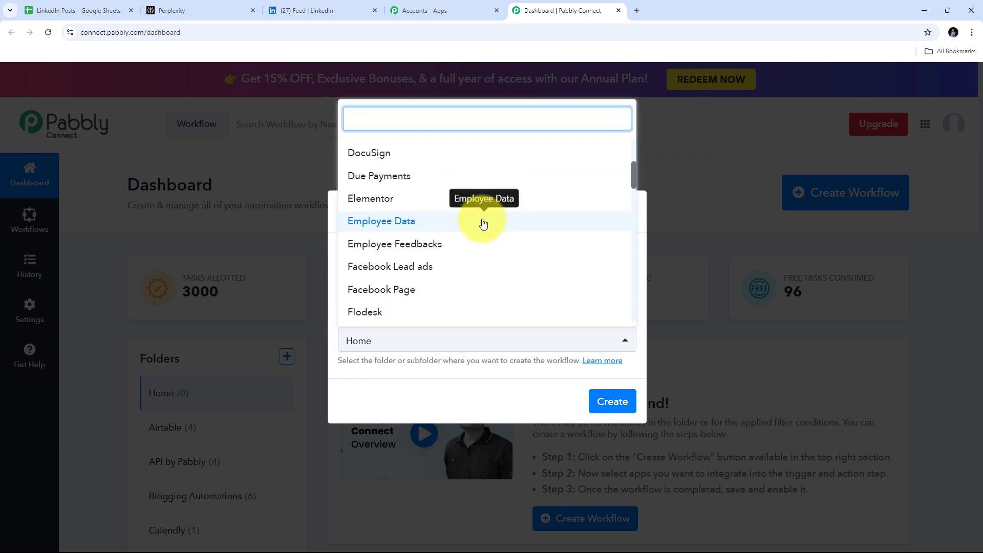
scroll(483, 223, "down", 5)
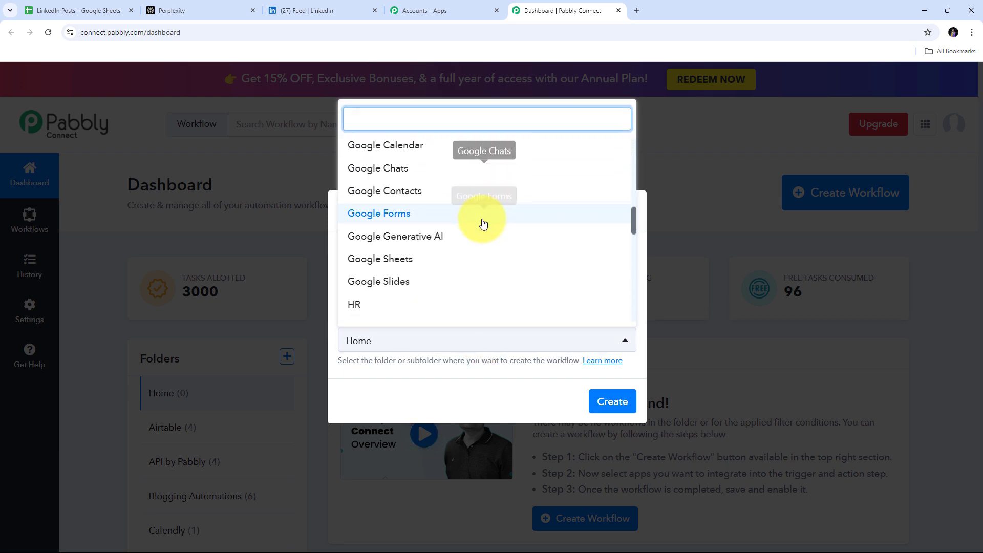
scroll(482, 223, "down", 5)
scroll(481, 219, "down", 2)
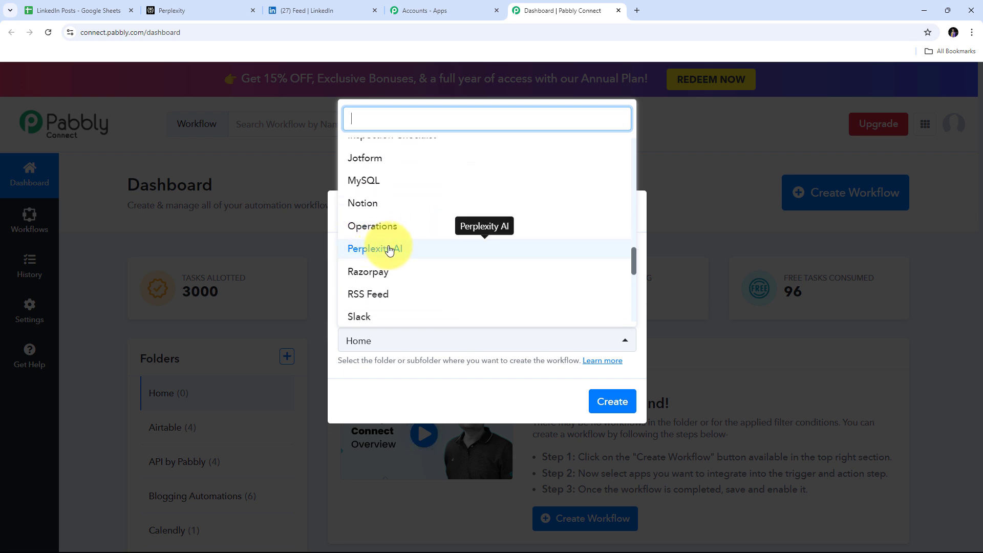
left_click(375, 250)
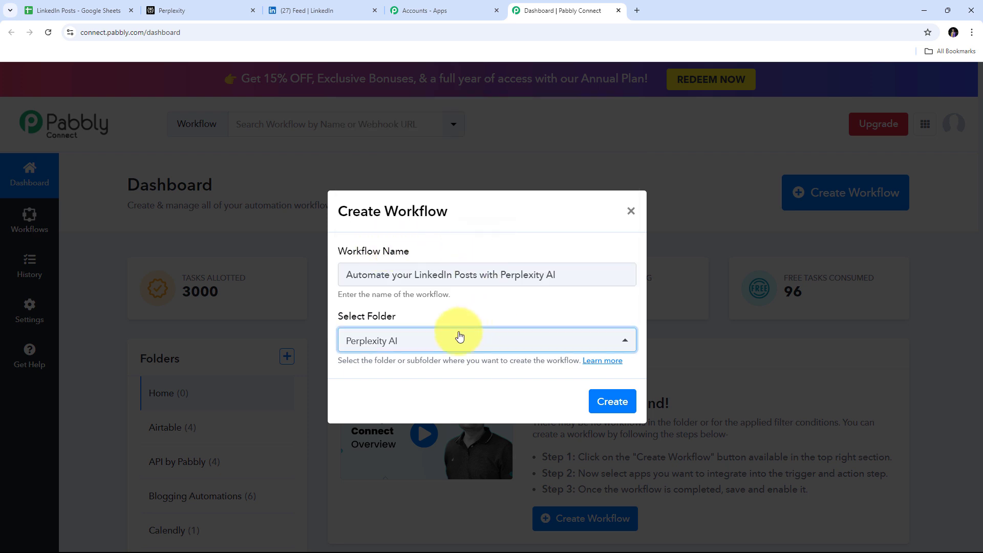
left_click(601, 402)
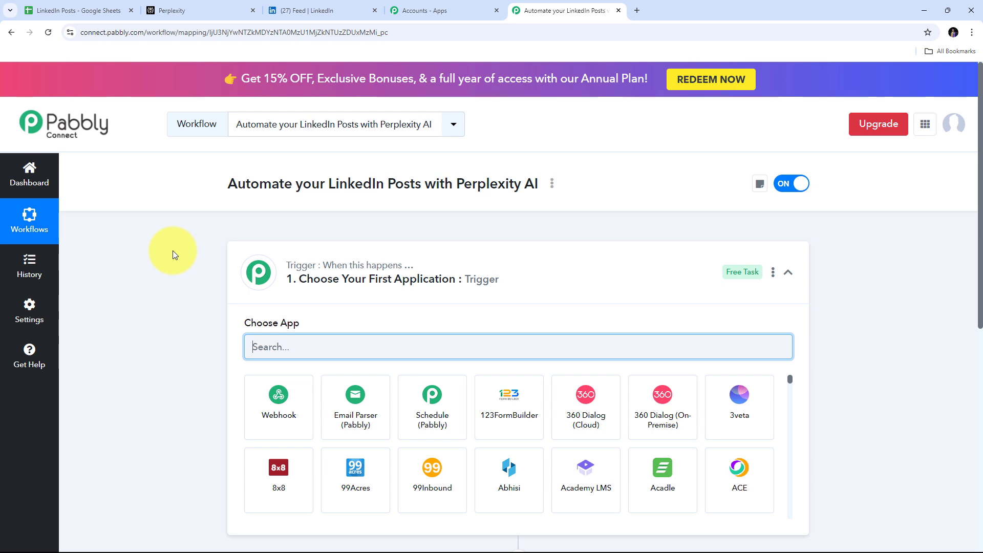
Step: Set the workflow's trigger to Google Sheets with the event New or Updated Spreadsheet Row
scroll(173, 250, "down", 3)
mouse_move(259, 134)
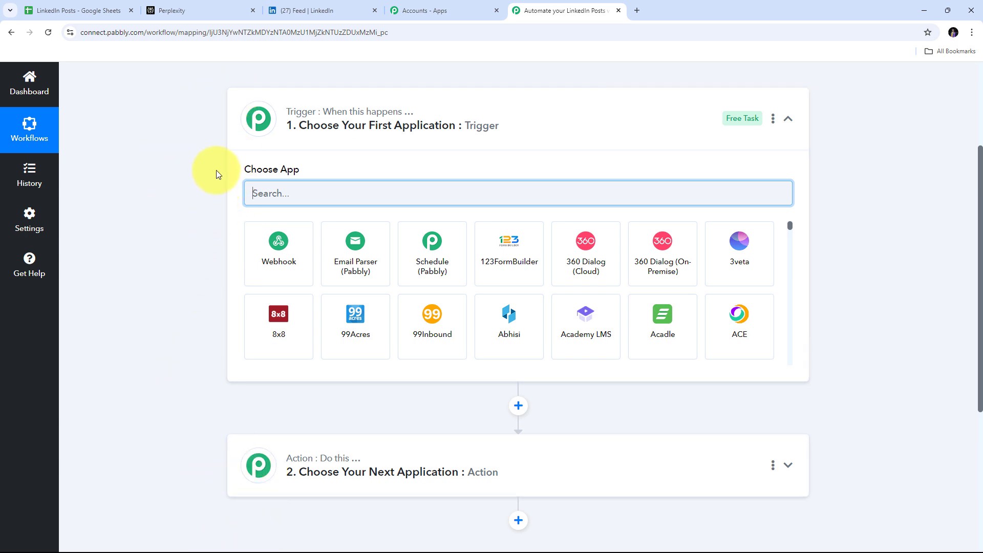
mouse_move(310, 117)
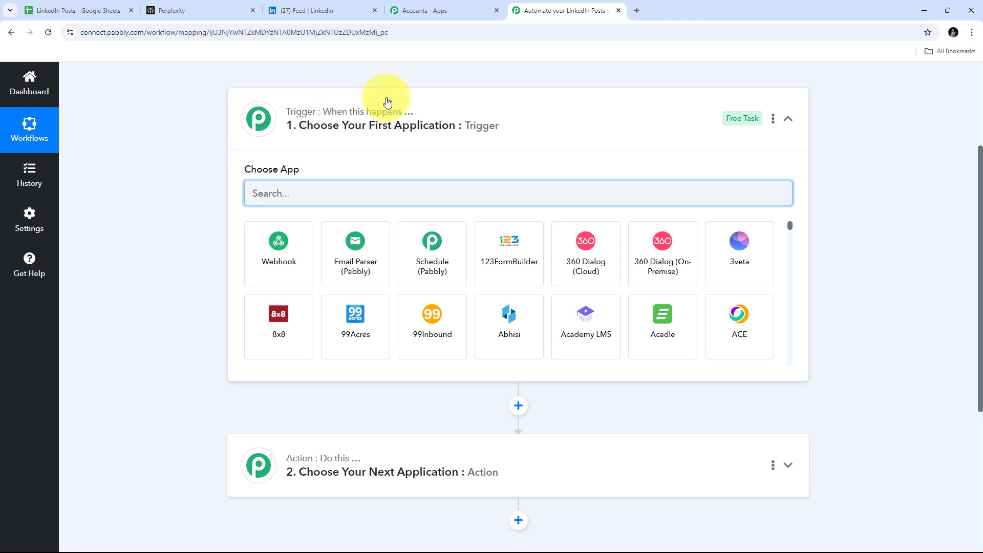
mouse_move(300, 456)
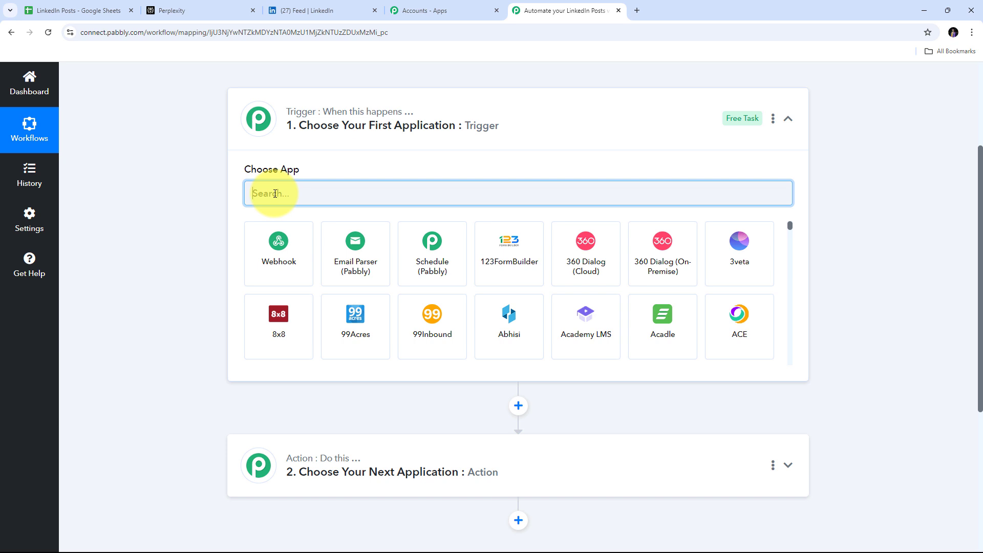
type("G")
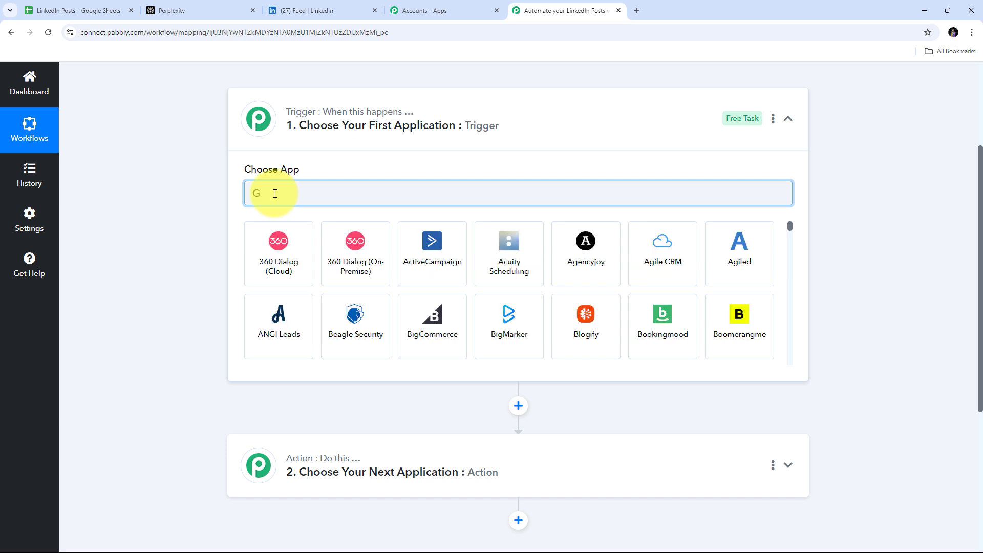
type("oogle Sheets")
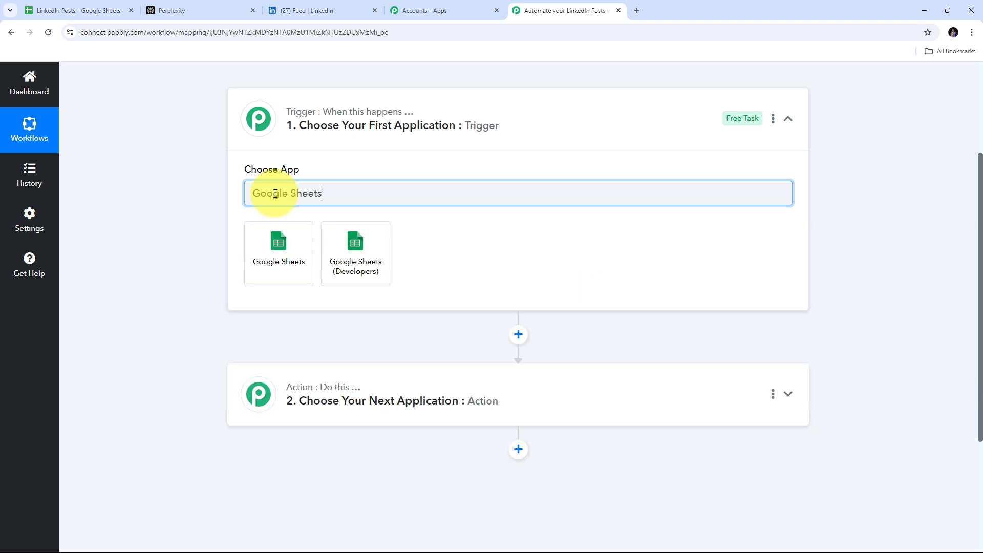
left_click(279, 253)
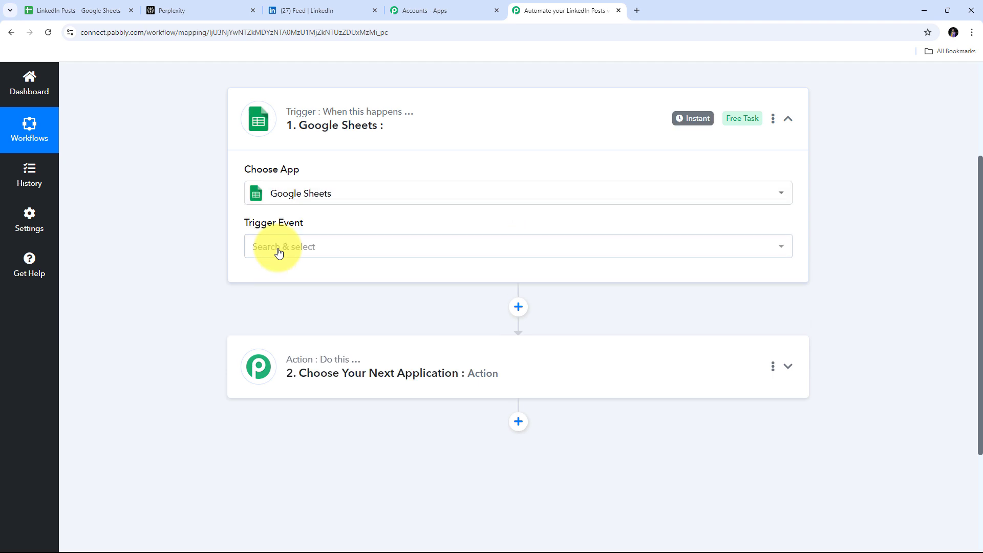
mouse_move(281, 225)
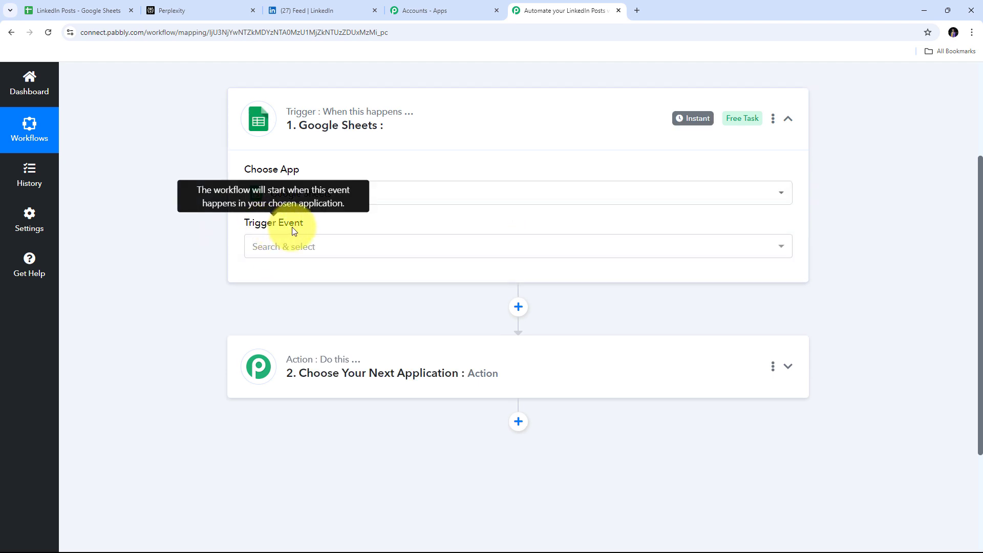
left_click(421, 245)
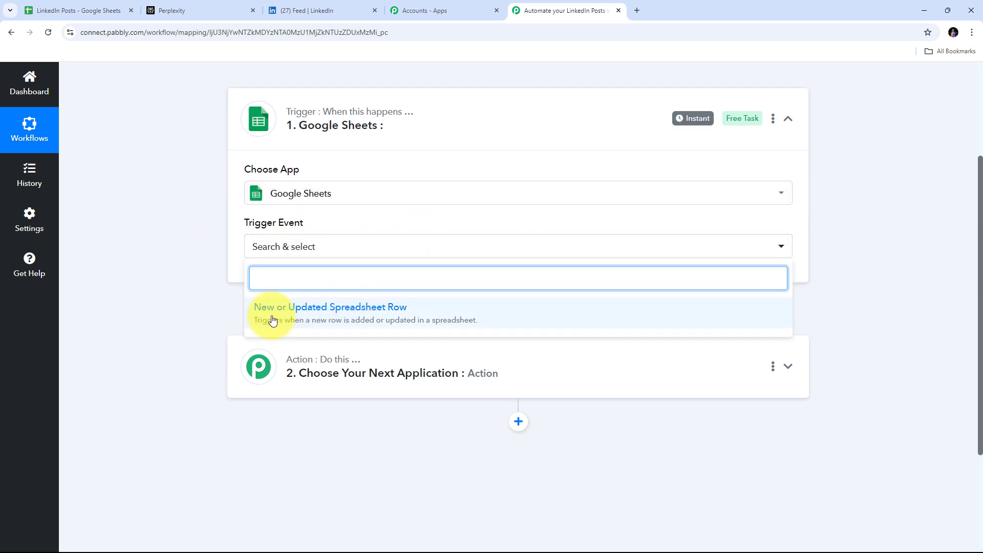
left_click(343, 317)
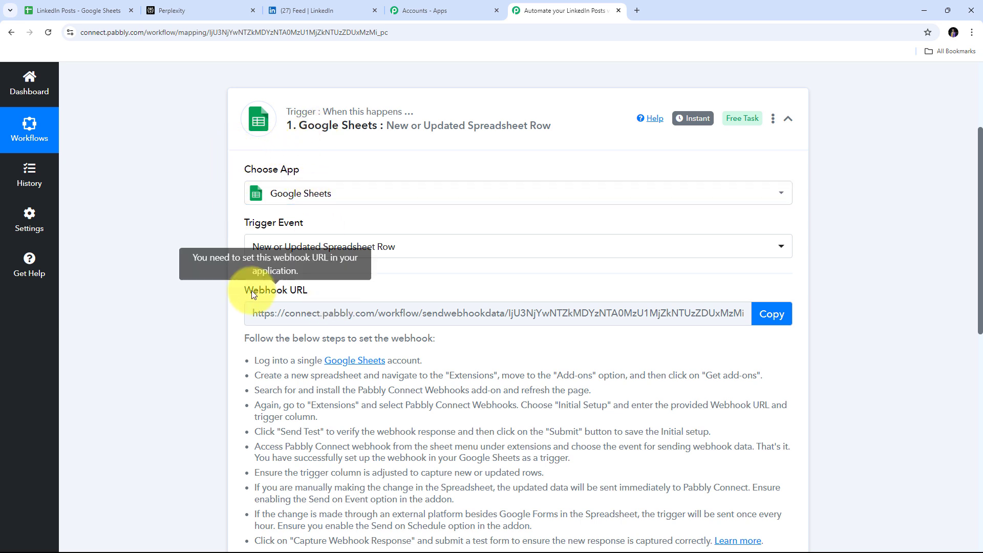
Step: Review the Google Sheets trigger's webhook URL and the instructions for setting up the webhook
left_click_drag(244, 290, 335, 292)
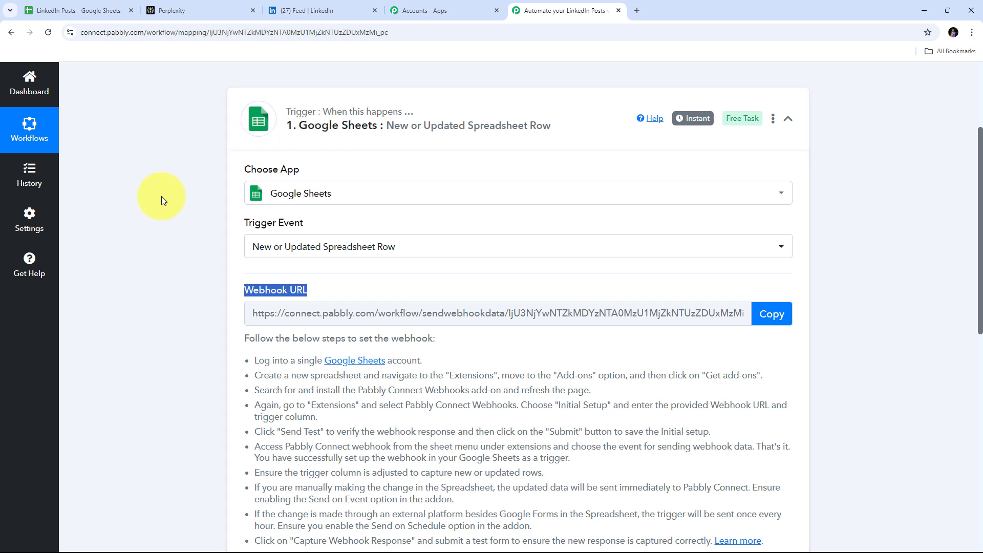
scroll(236, 317, "down", 2)
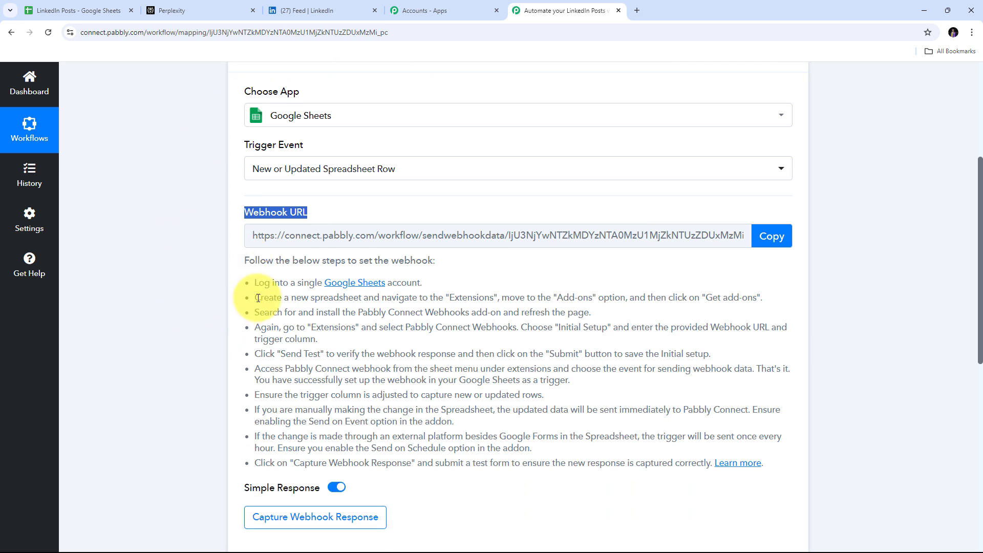
left_click_drag(253, 258, 759, 449)
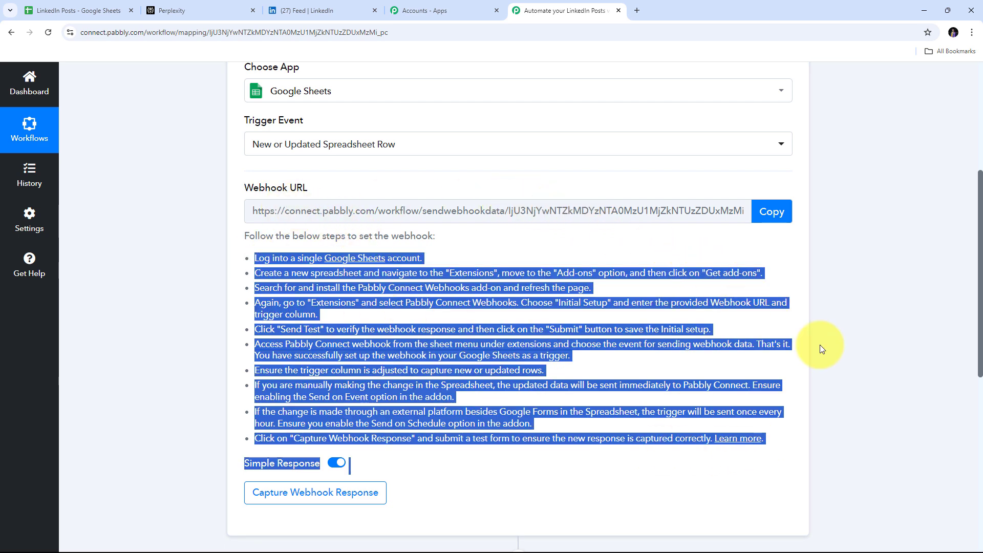
Step: Copy the Google Sheets trigger's webhook URL and switch to the LinkedIn Posts spreadsheet in Google Sheets
left_click(767, 212)
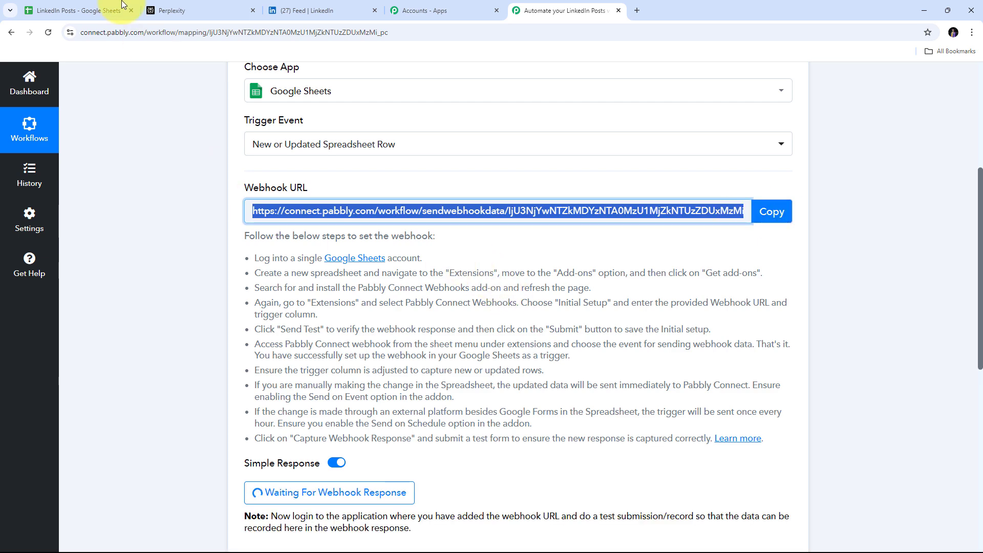
left_click(102, 11)
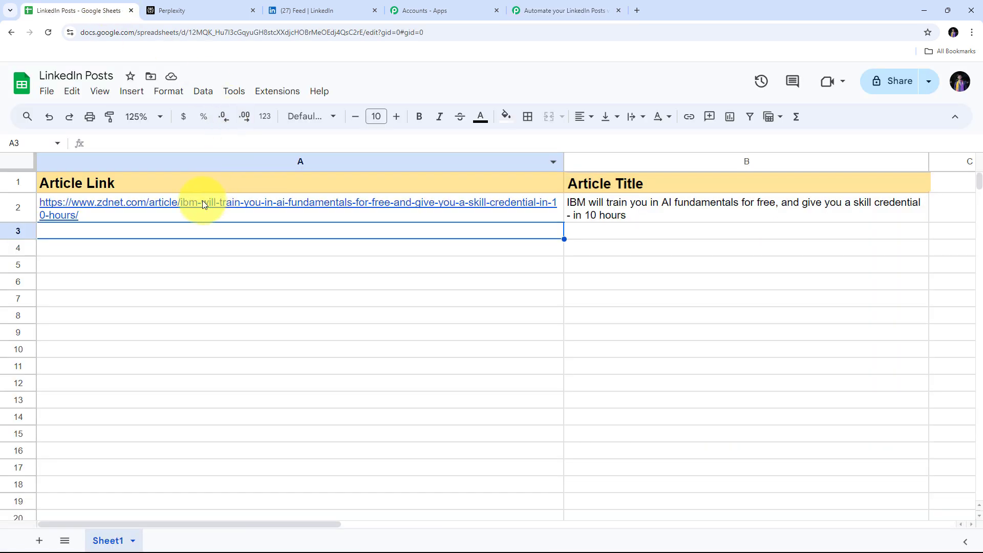
left_click(174, 264)
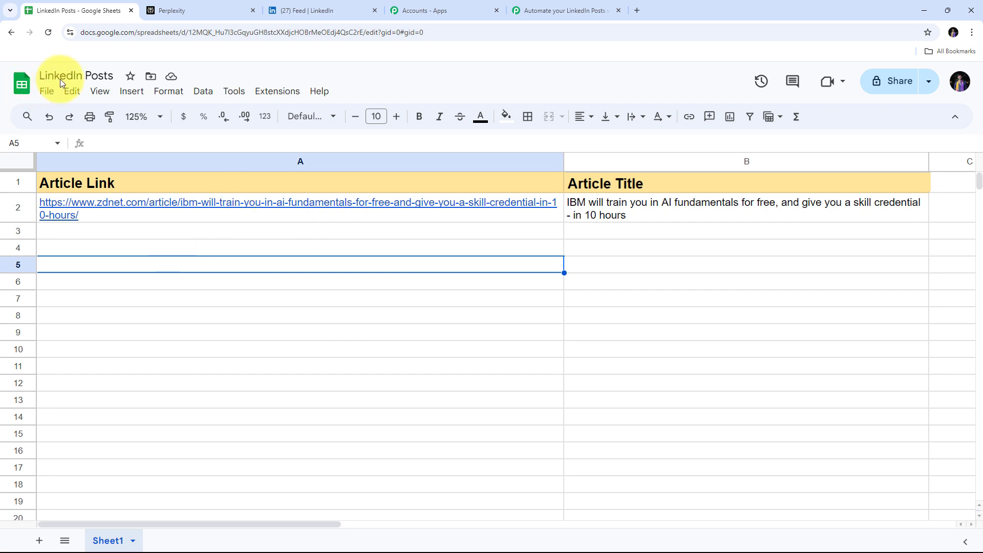
left_click(275, 248)
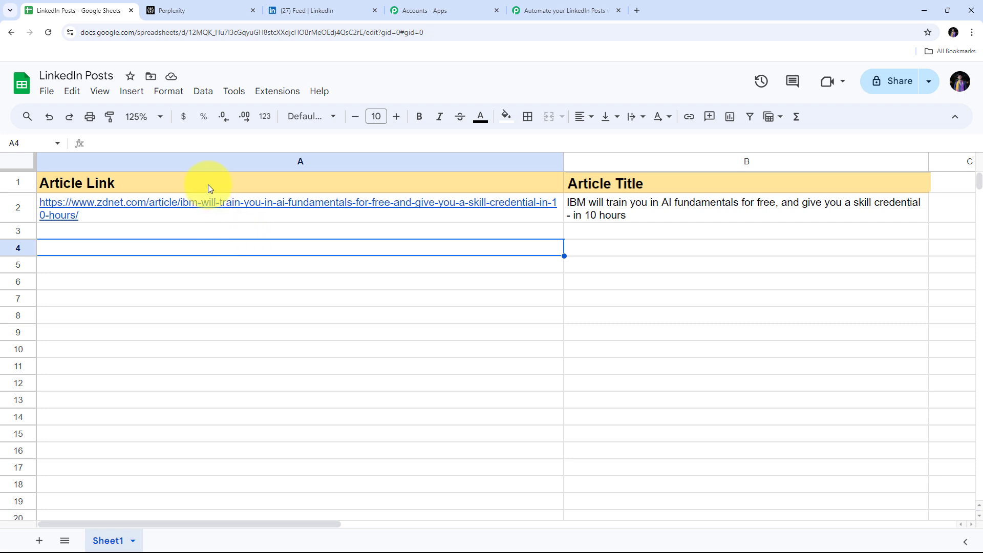
Step: Look up the Pabbly Connect Webhooks add-on in the Google Workspace Marketplace, then close the marketplace and refresh the spreadsheet
left_click(265, 94)
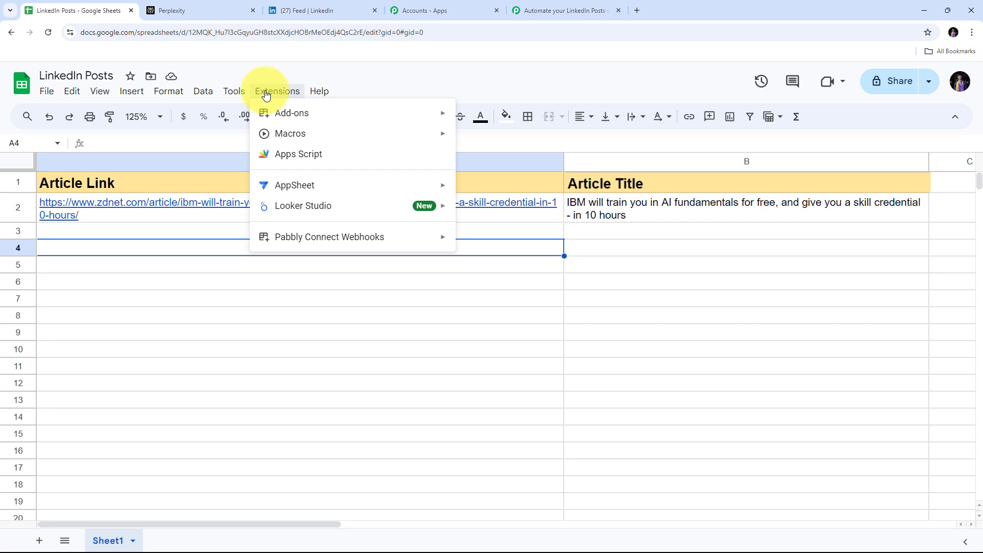
mouse_move(281, 236)
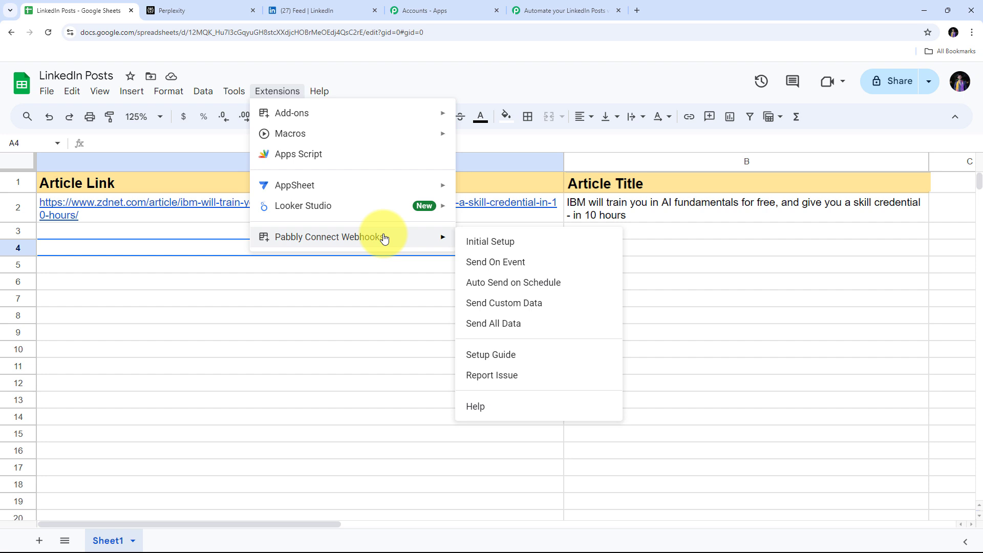
mouse_move(316, 110)
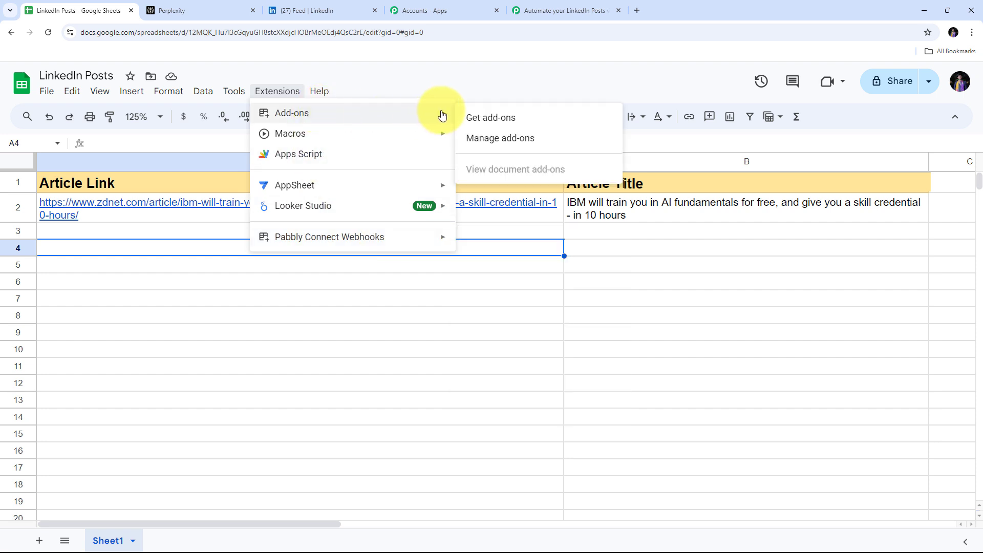
left_click(505, 122)
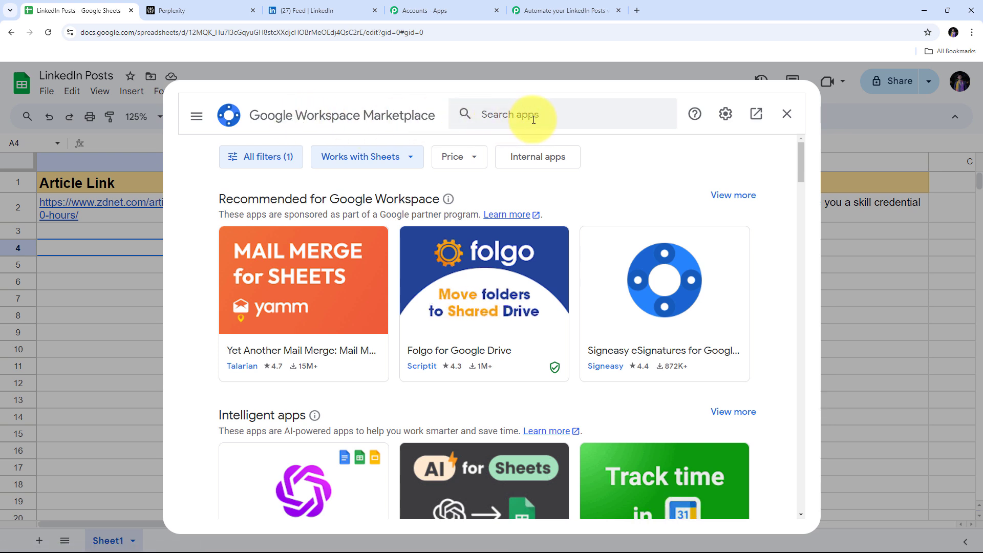
left_click(494, 111)
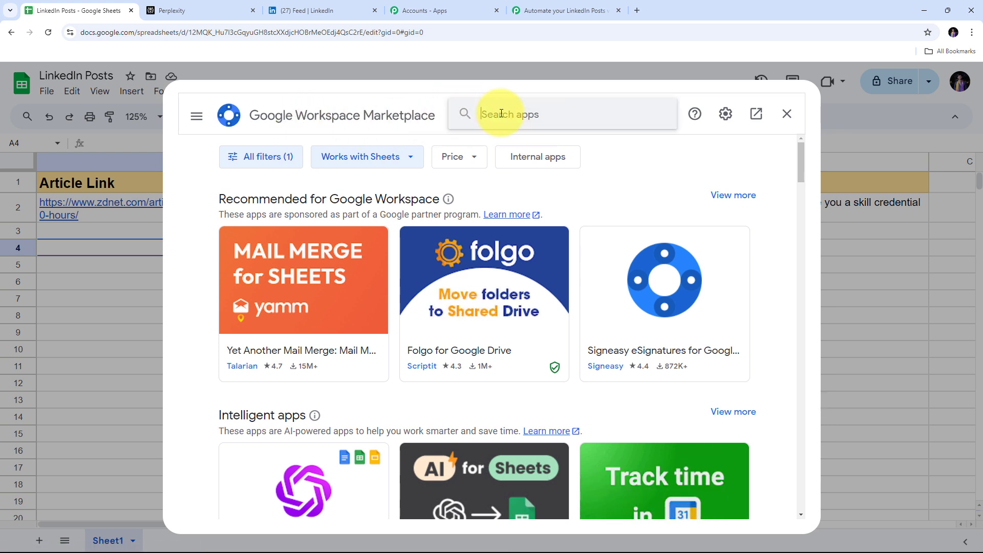
type("Pabb")
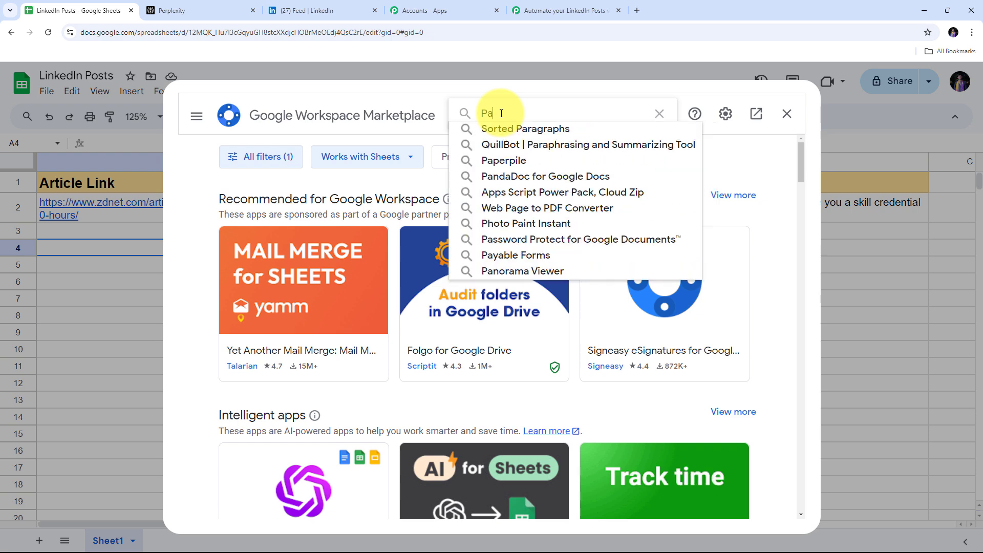
left_click(527, 127)
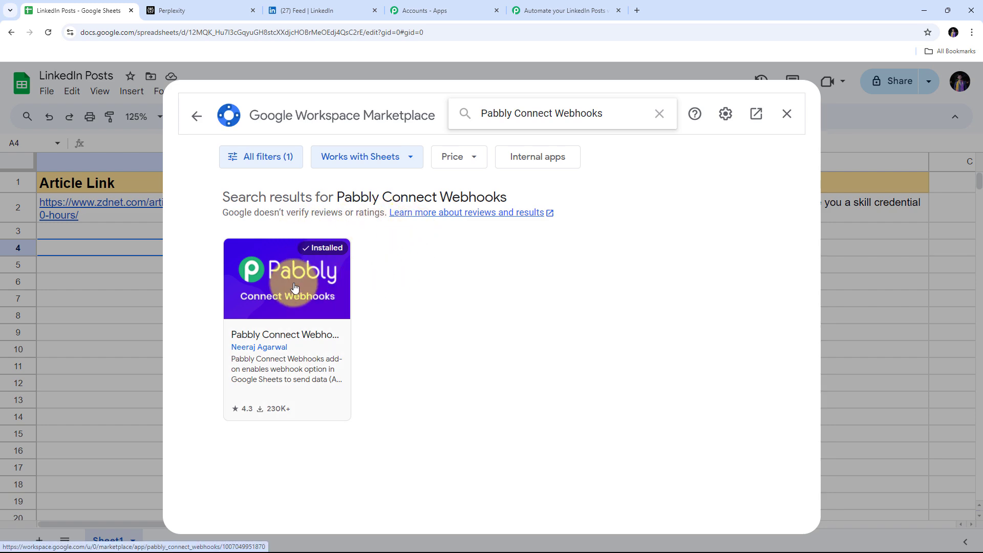
left_click(788, 115)
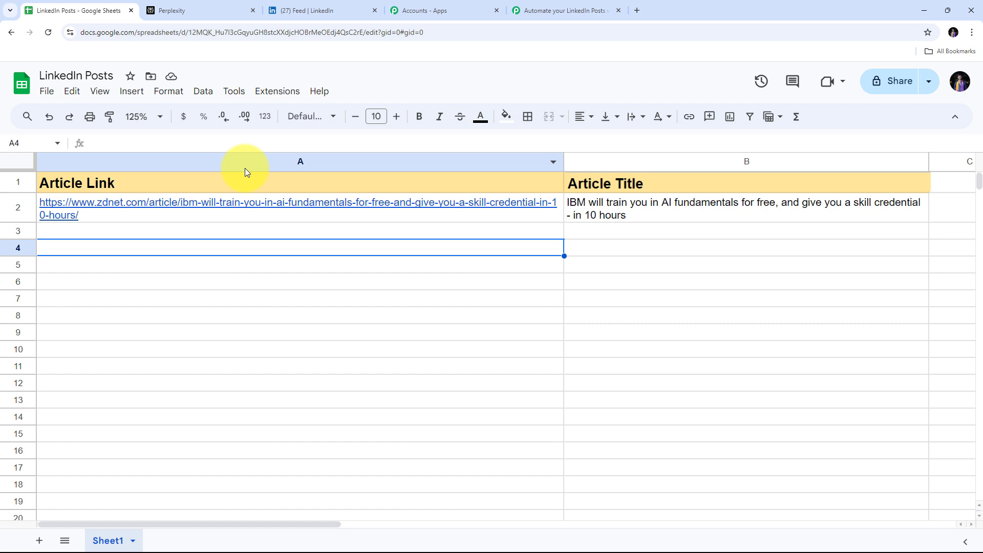
left_click(47, 32)
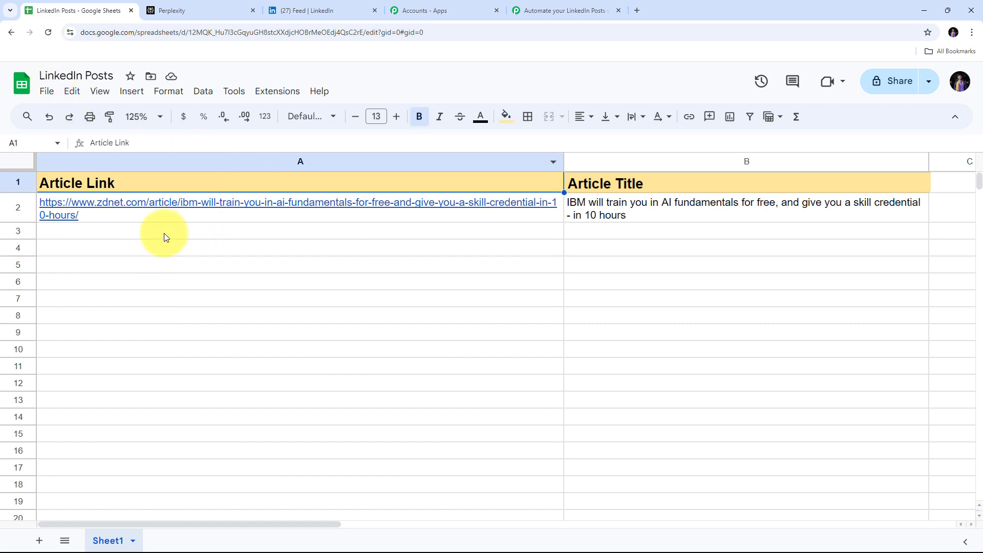
Step: In the Pabbly Connect Webhooks initial setup for Sheet1, enter the copied webhook URL and set the trigger column to B
left_click(284, 93)
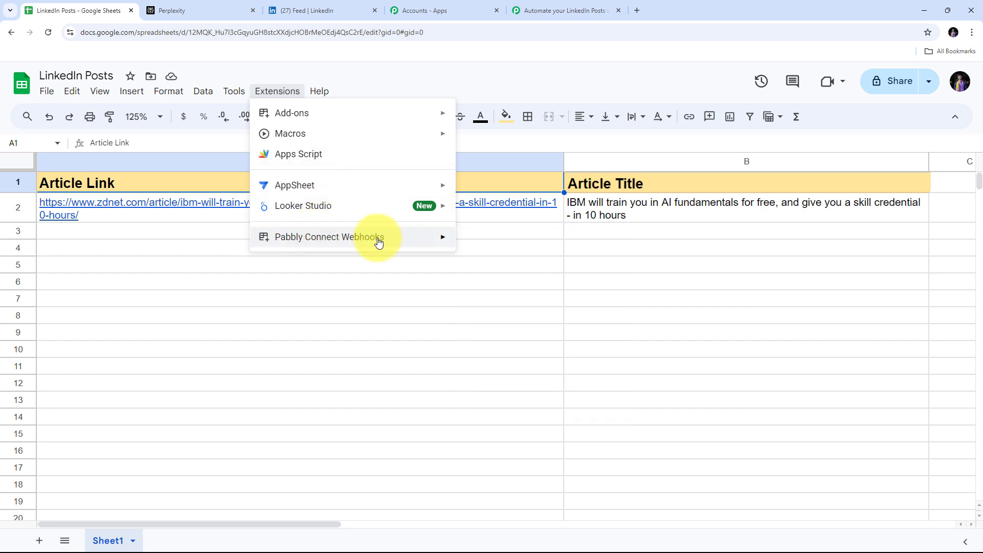
mouse_move(378, 239)
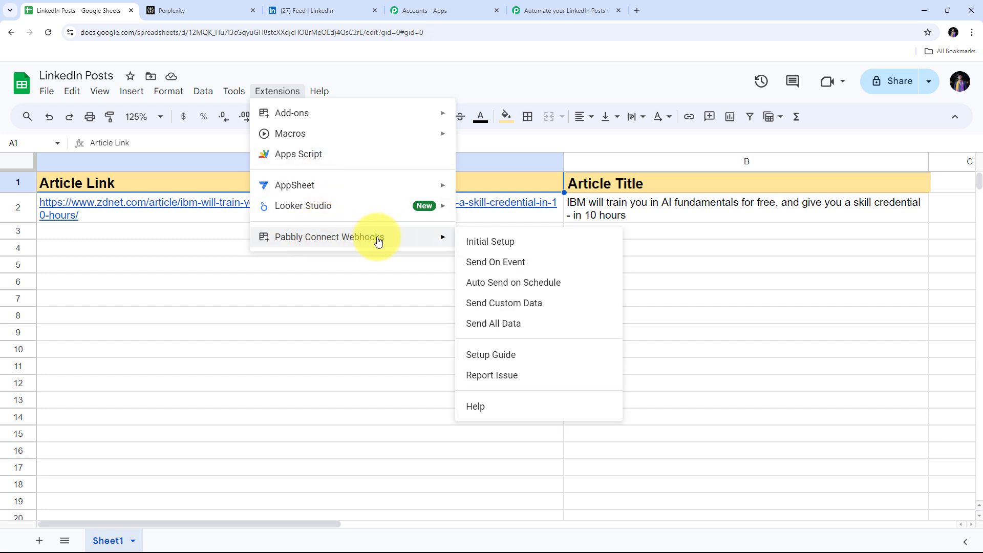
left_click(493, 245)
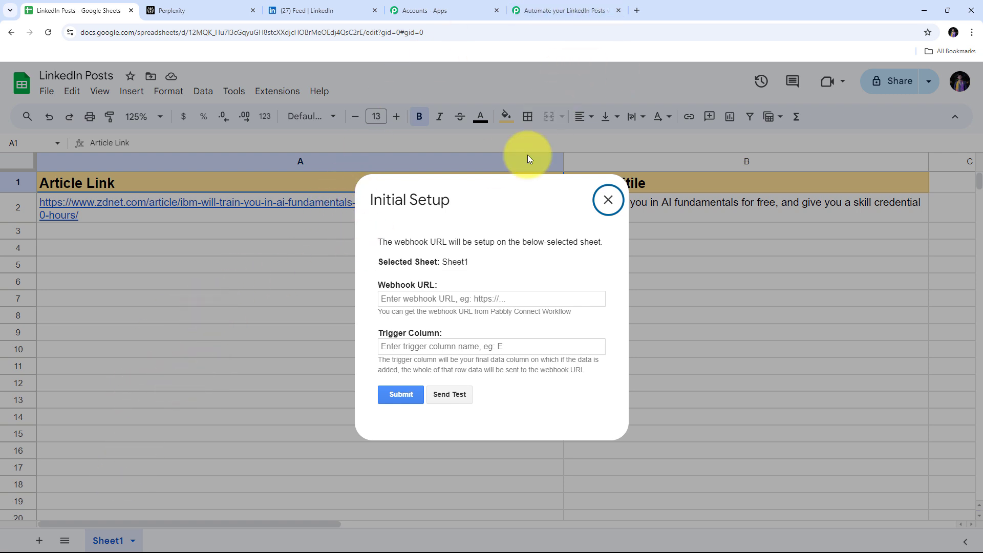
left_click_drag(443, 263, 464, 264)
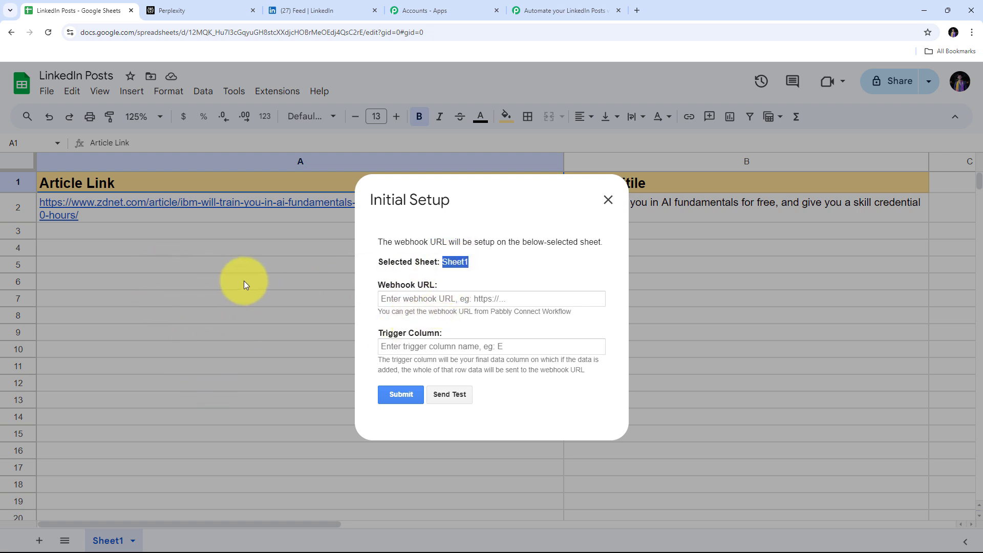
right_click(389, 299)
left_click(413, 397)
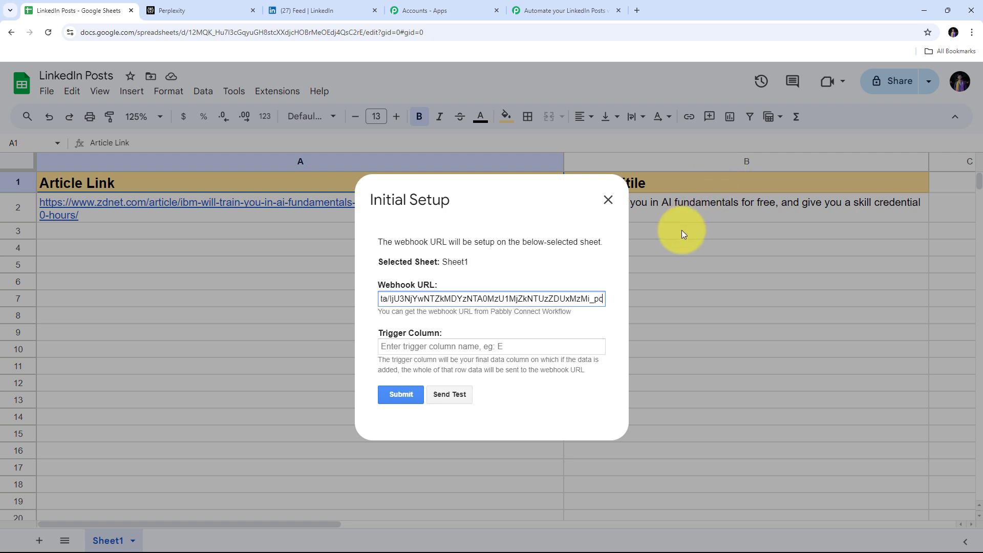
left_click(412, 351)
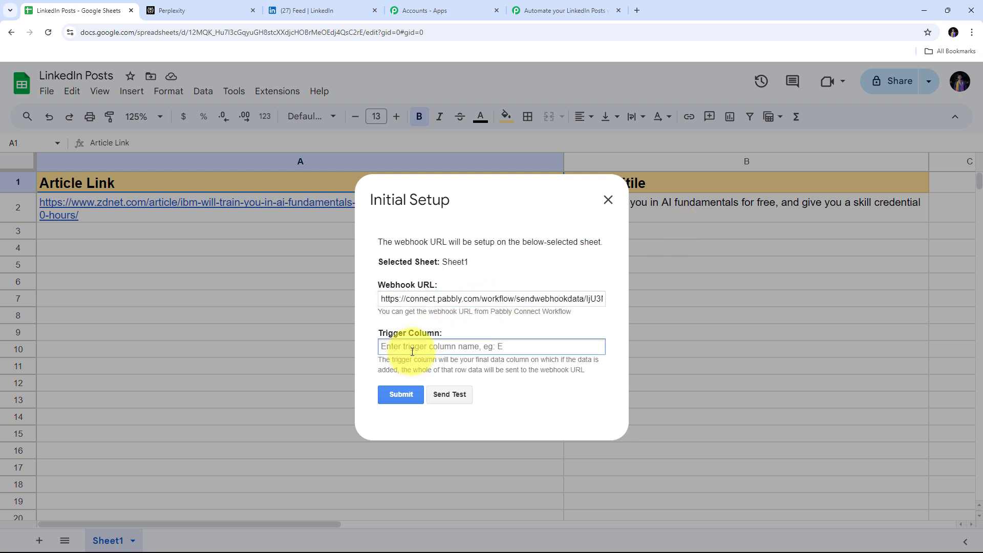
type("B")
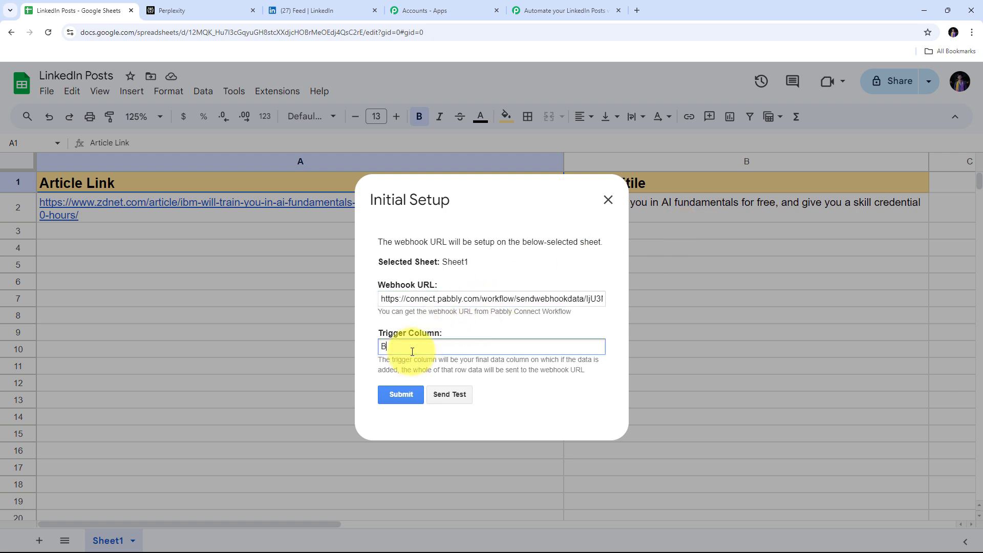
Step: Send the test data to the webhook and submit the initial setup
left_click(464, 397)
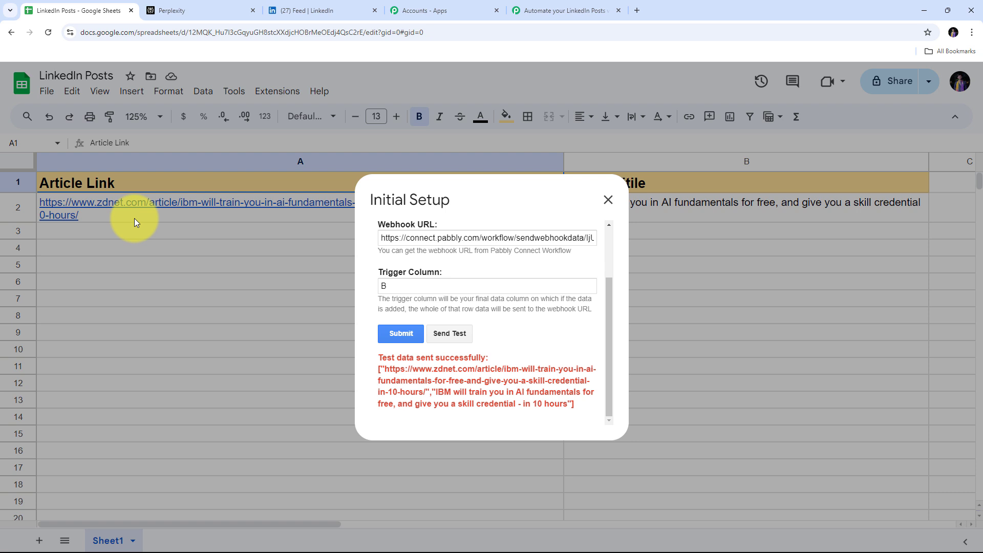
left_click(397, 335)
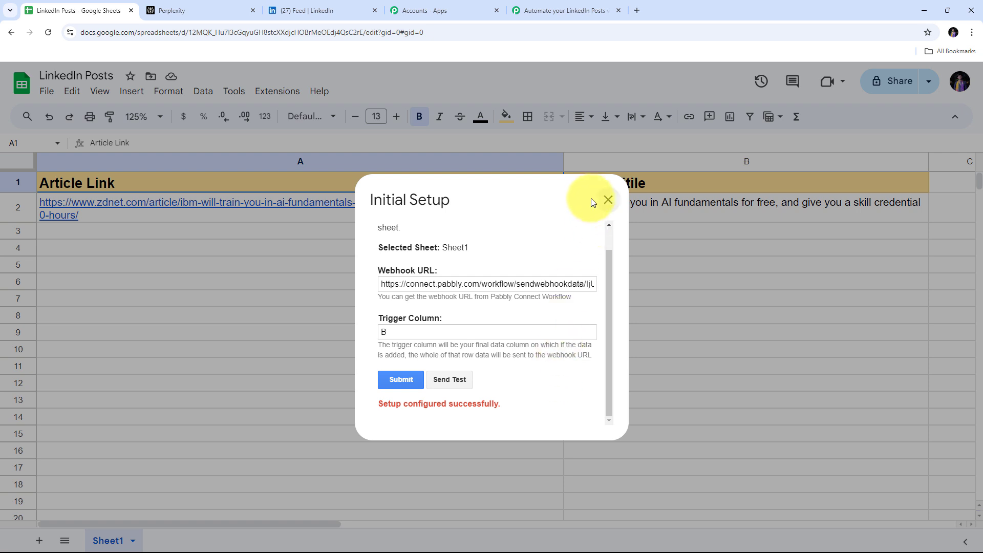
left_click(608, 200)
Step: Enable Send On Event for Pabbly Connect Webhooks in the LinkedIn Posts spreadsheet
left_click(156, 231)
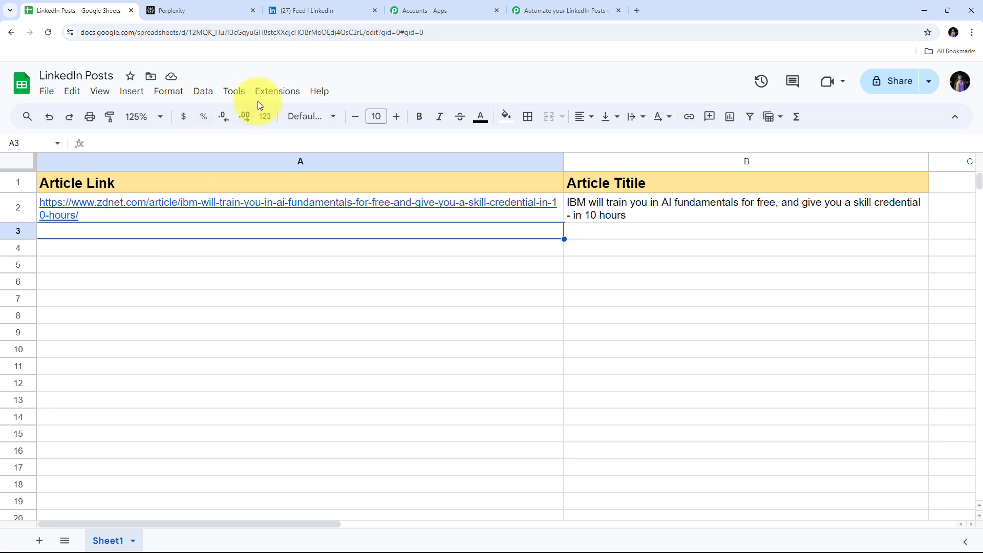
left_click(277, 91)
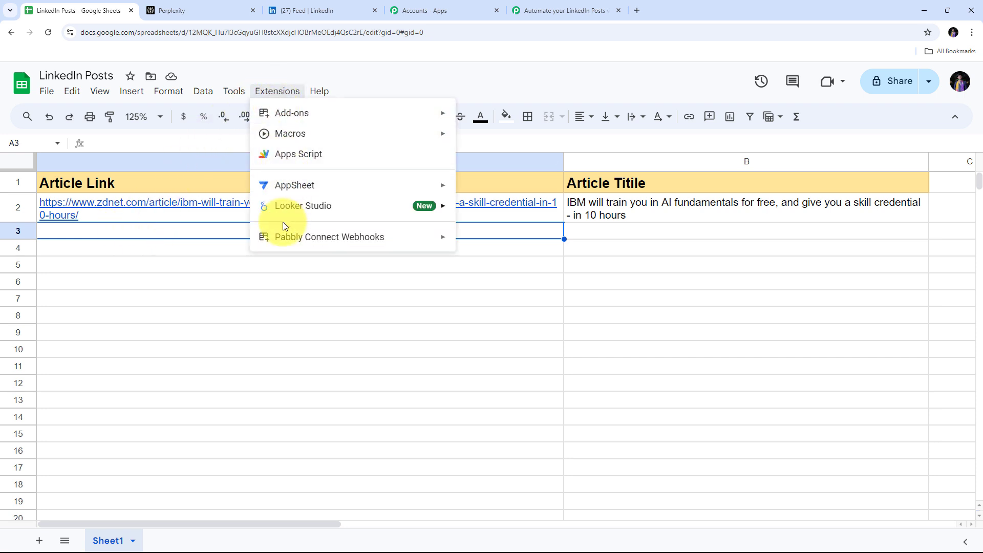
mouse_move(282, 234)
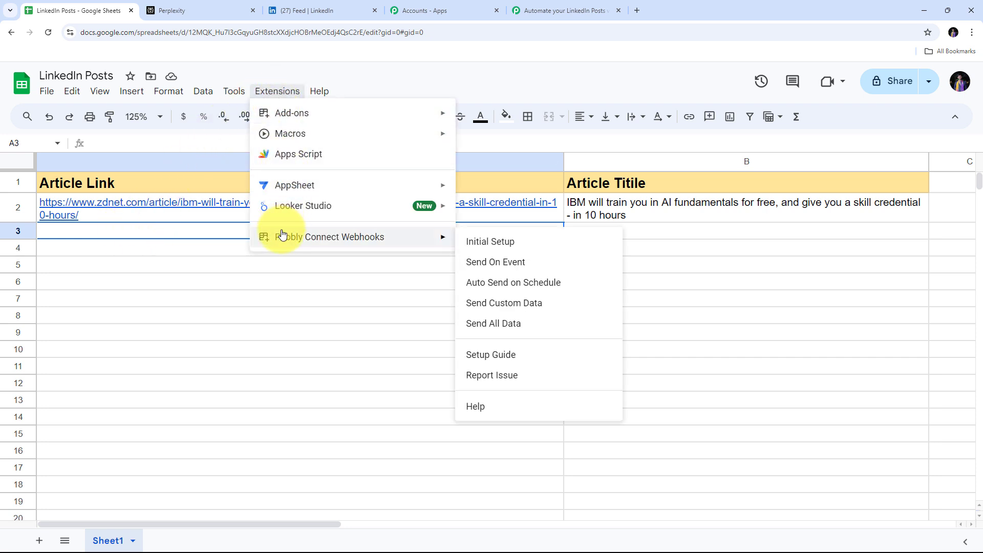
left_click(505, 263)
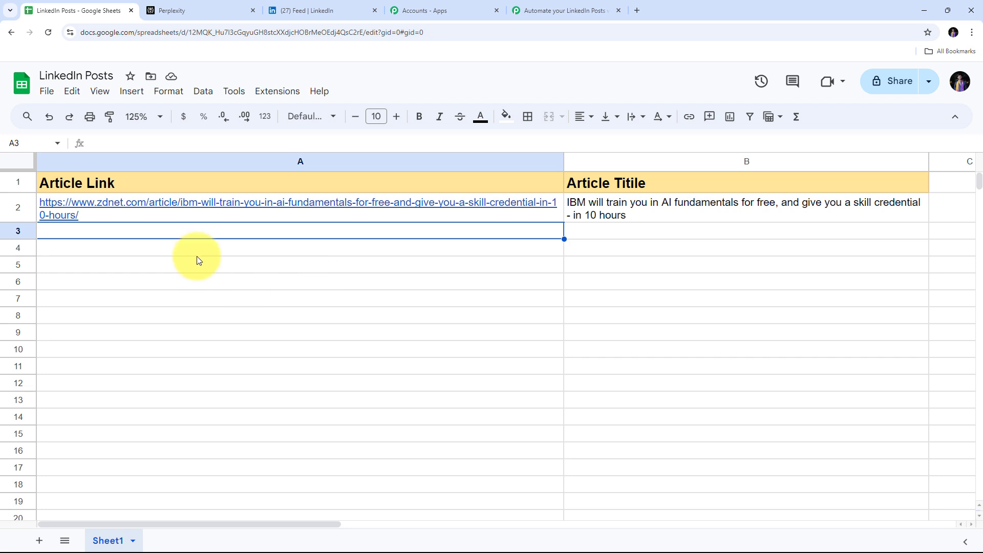
Step: Switch back to the Pabbly Connect workflow and examine the captured webhook response, including the sheet details, article title and article link
left_click(558, 12)
scroll(605, 188, "down", 7)
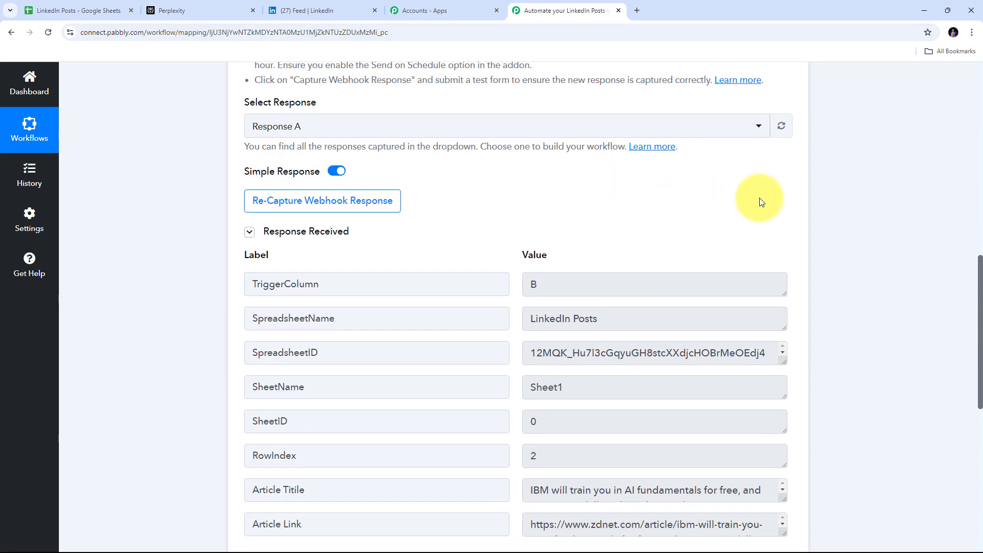
scroll(874, 198, "down", 2)
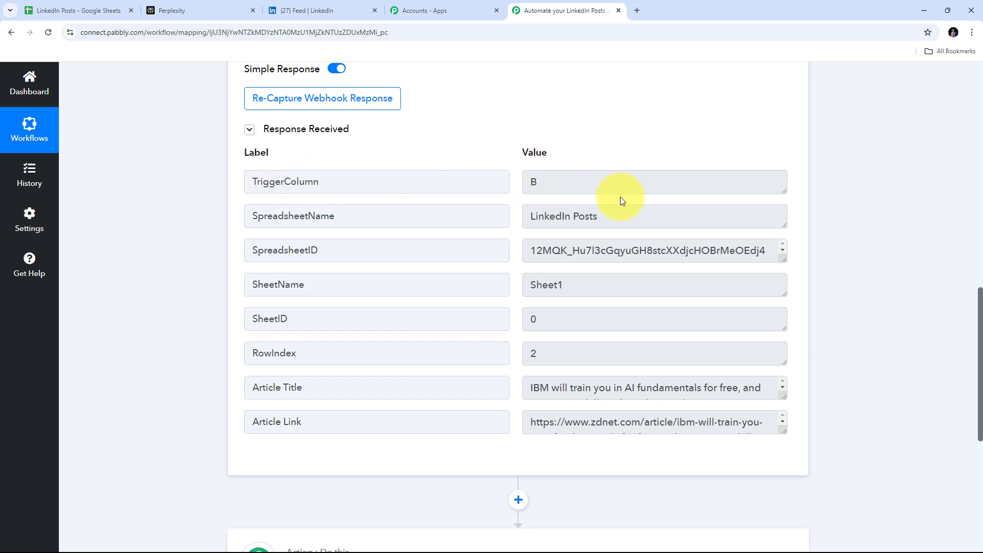
left_click(440, 184)
key("Tab")
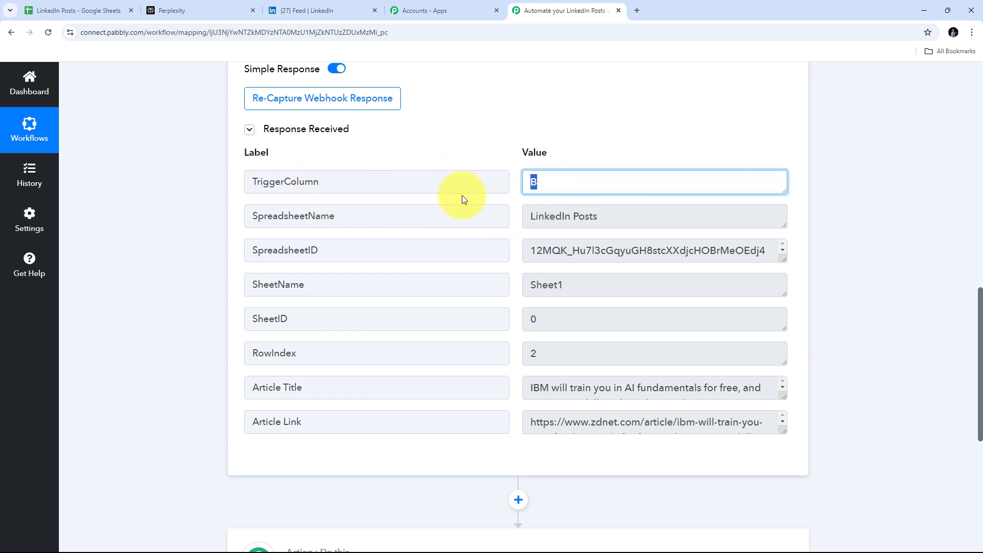
key("Tab")
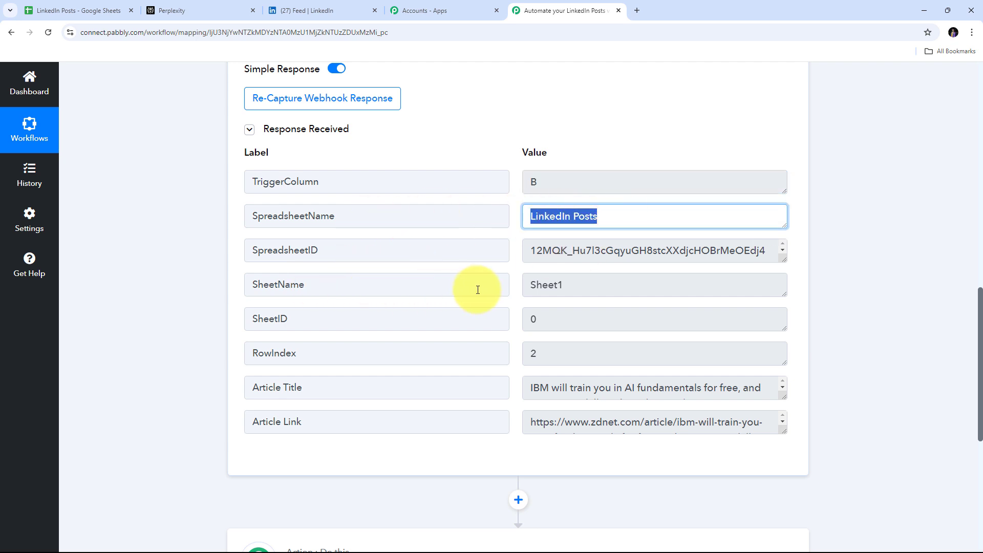
left_click(608, 277)
scroll(454, 281, "down", 1)
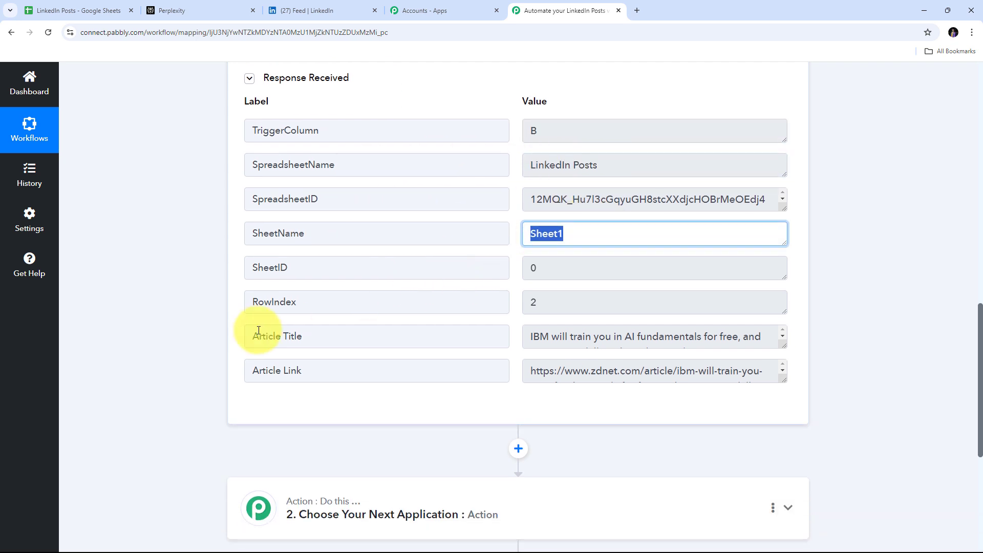
mouse_move(533, 340)
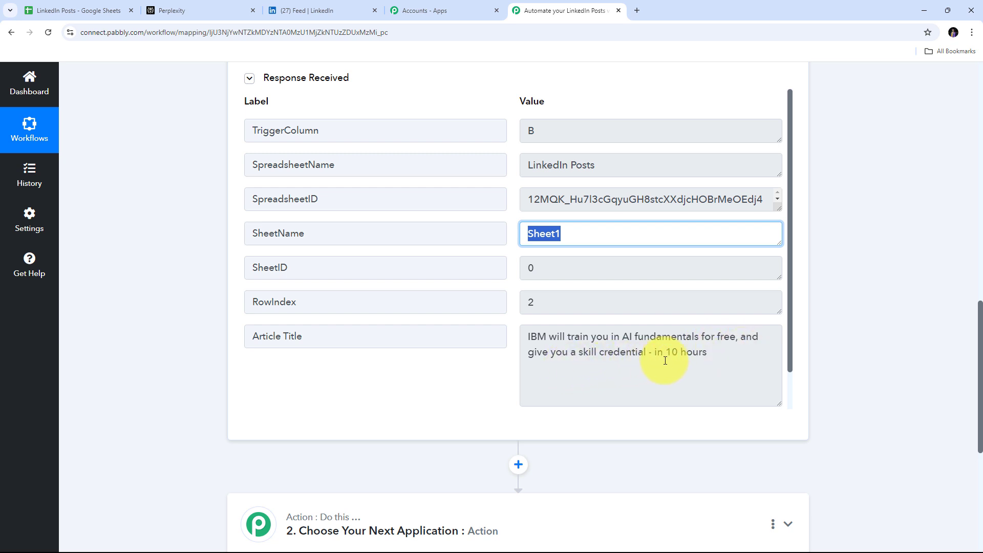
scroll(663, 306, "down", 1)
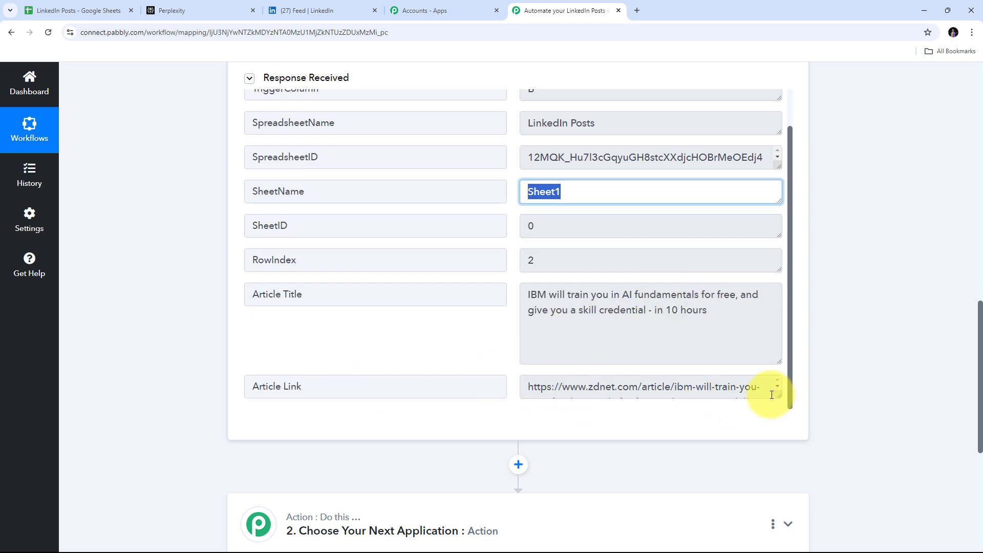
left_click_drag(777, 394, 763, 432)
scroll(659, 335, "down", 1)
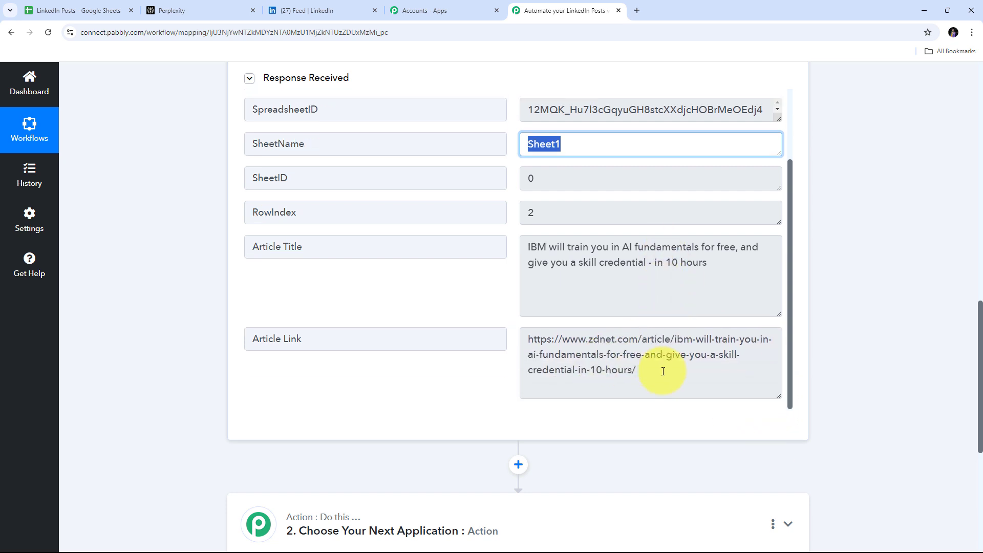
left_click(458, 308)
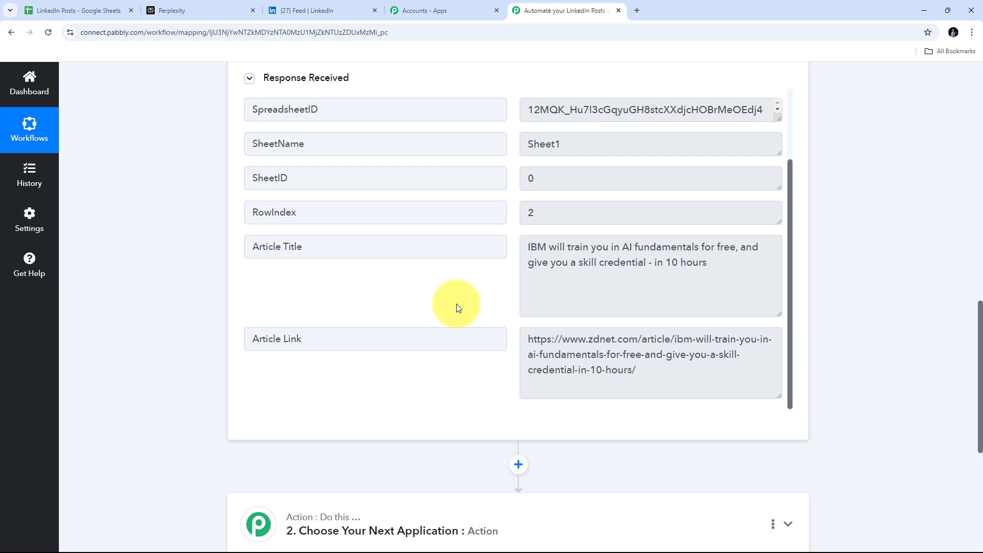
Step: Set the workflow's second step to Perplexity AI with the action event Create Chat Completion
scroll(457, 307, "down", 2)
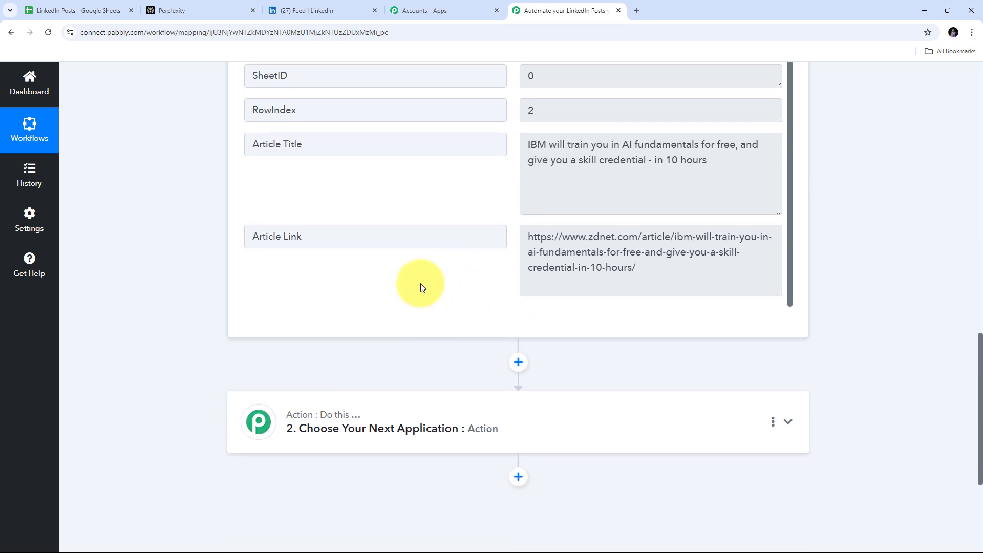
scroll(420, 286, "down", 1)
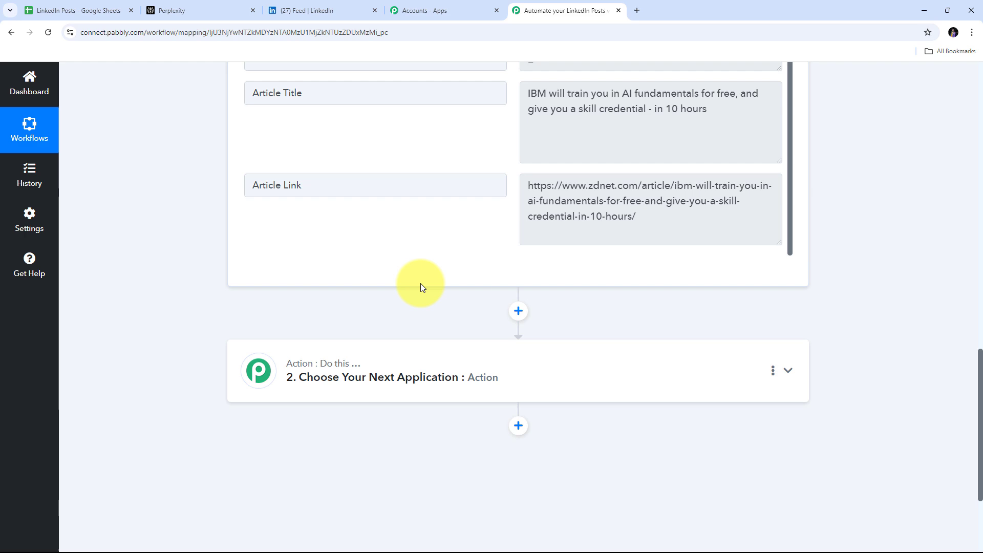
left_click(788, 369)
left_click(280, 292)
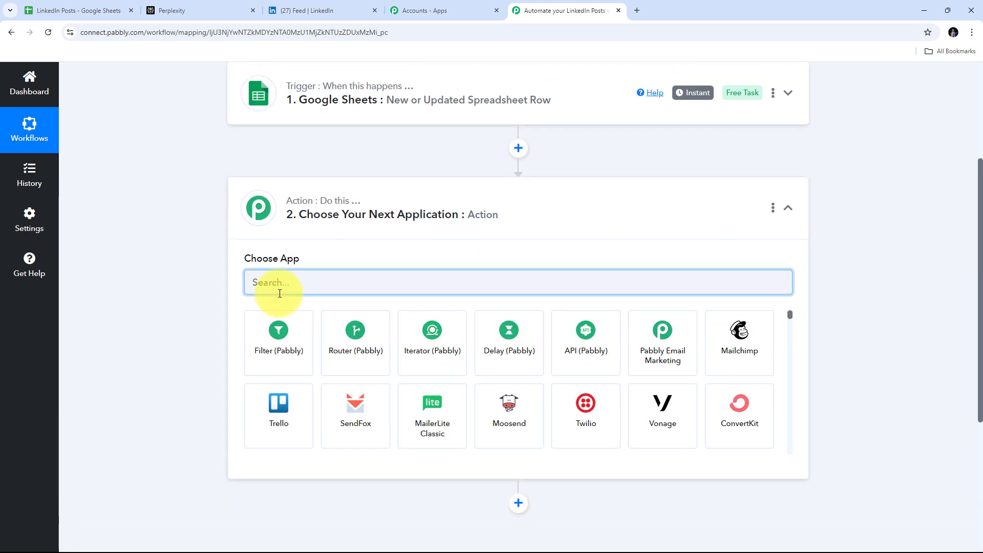
type("P")
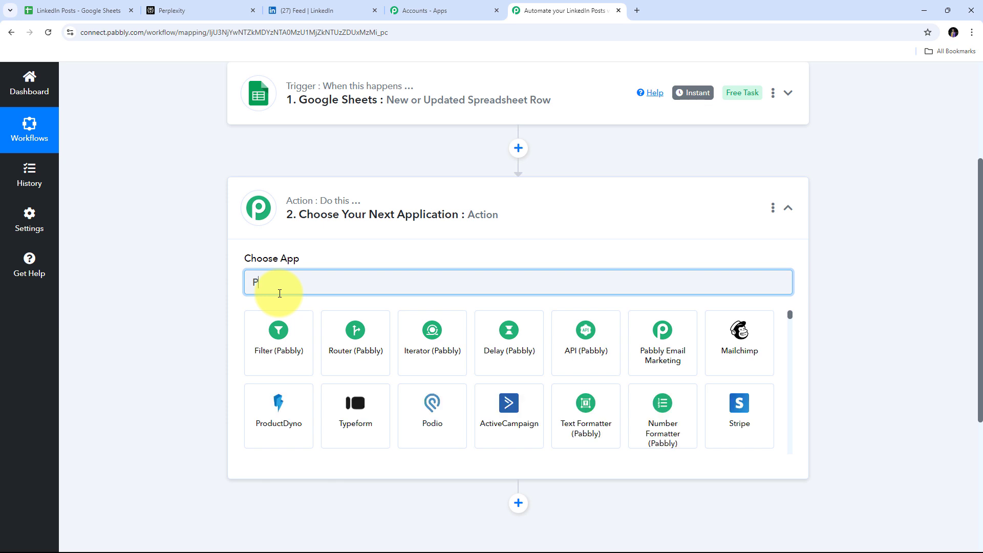
type("er")
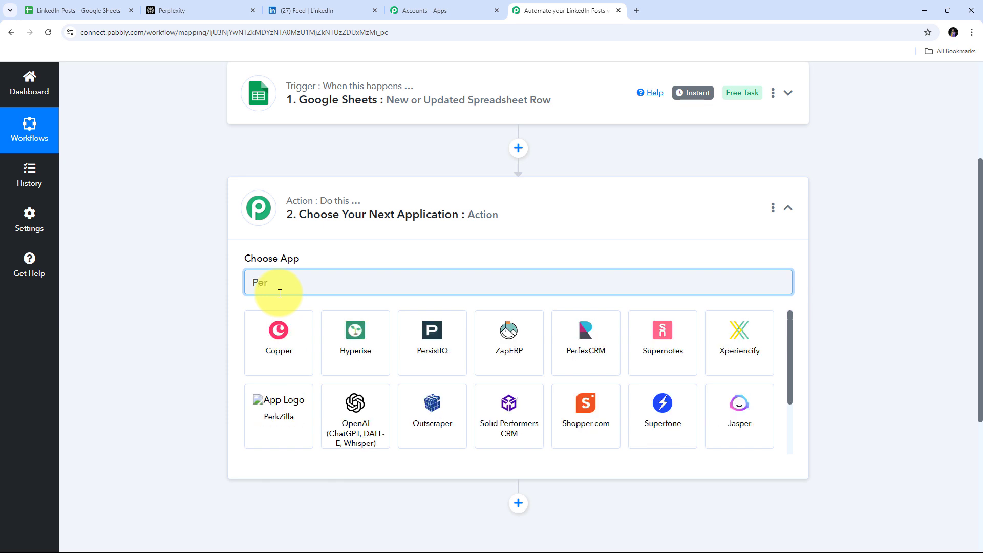
type("plexity")
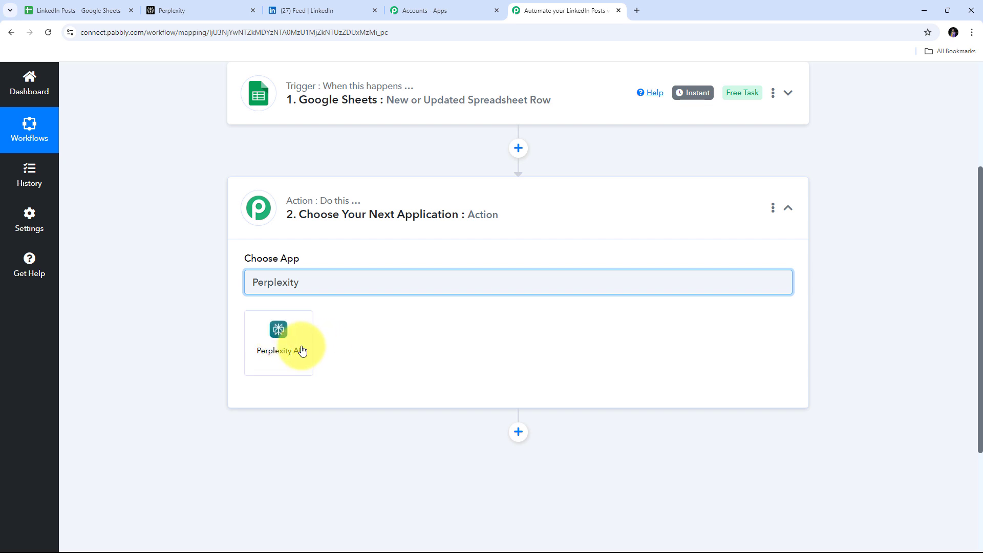
left_click(278, 332)
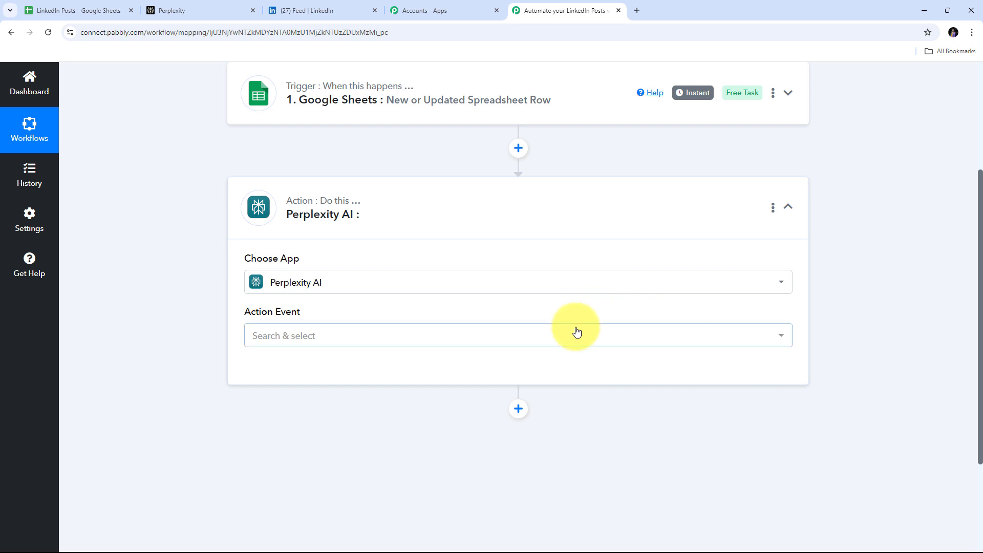
left_click(443, 343)
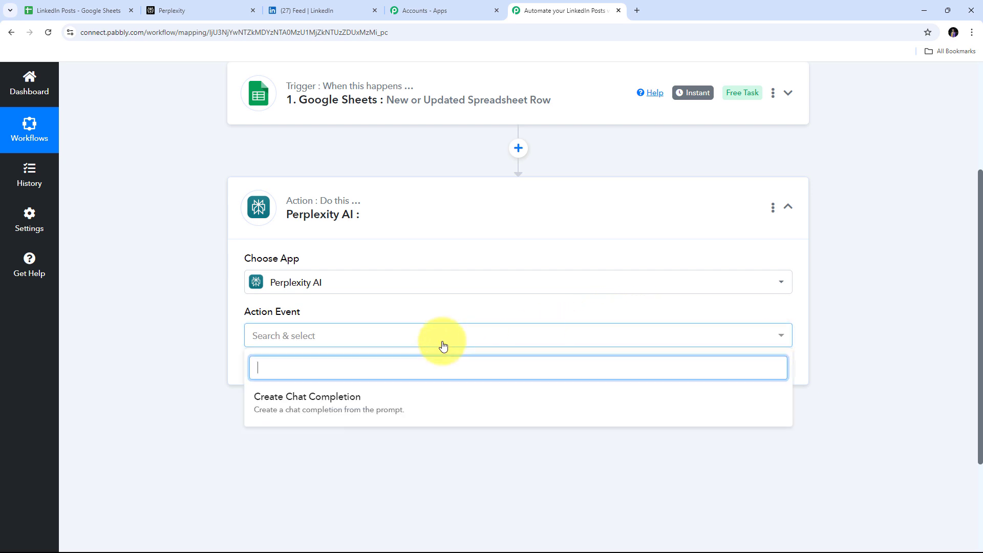
left_click(332, 403)
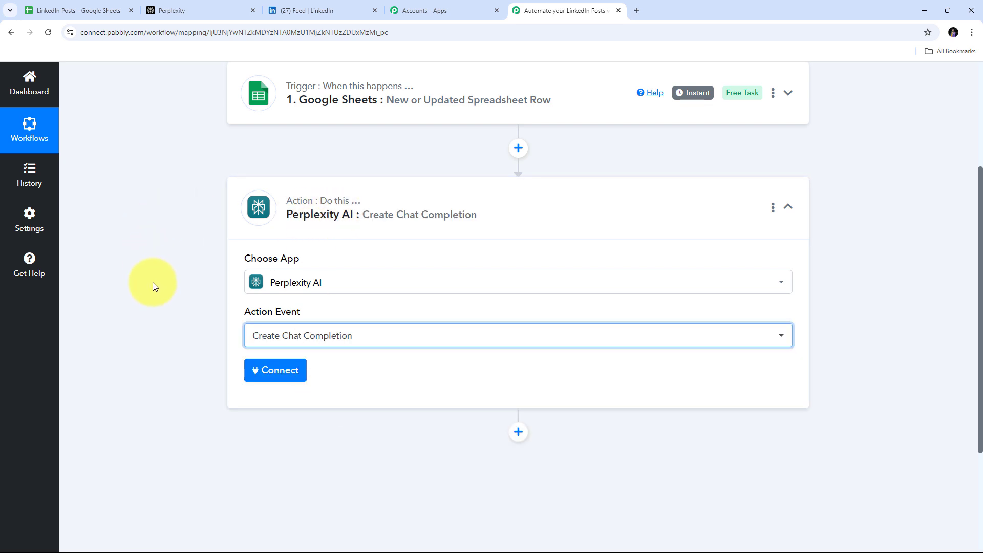
Step: Start adding a new Perplexity AI connection, and generate and copy an API key in Perplexity's API settings
left_click(281, 374)
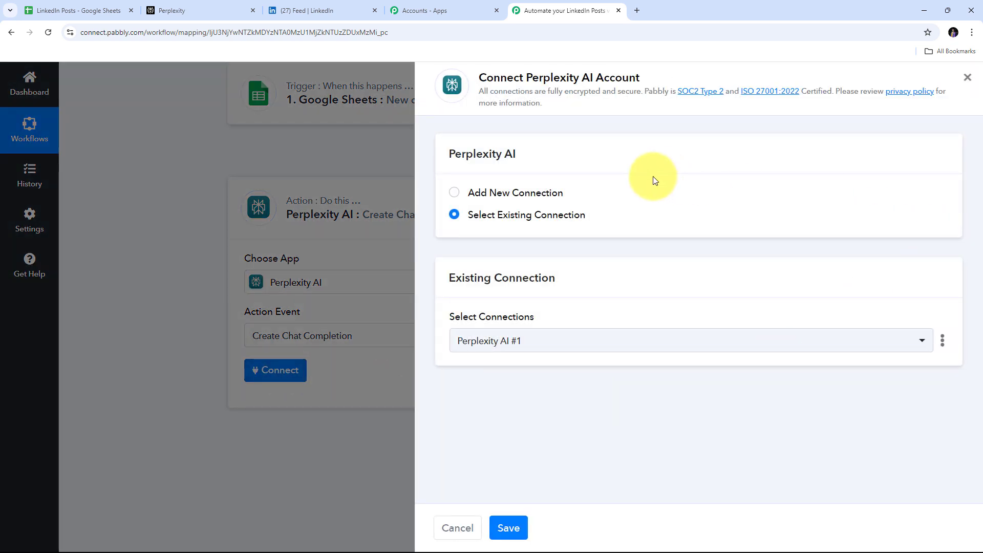
left_click(489, 193)
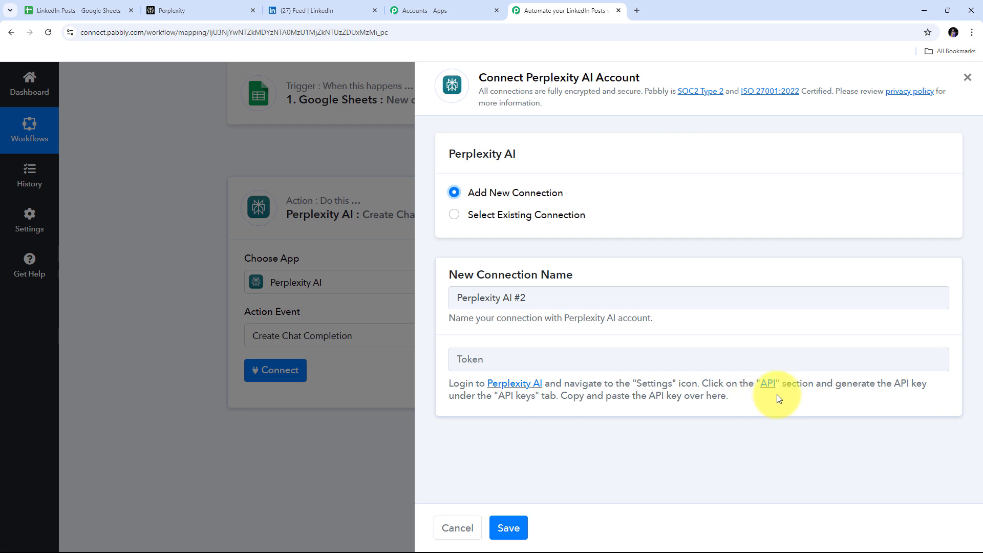
left_click(187, 7)
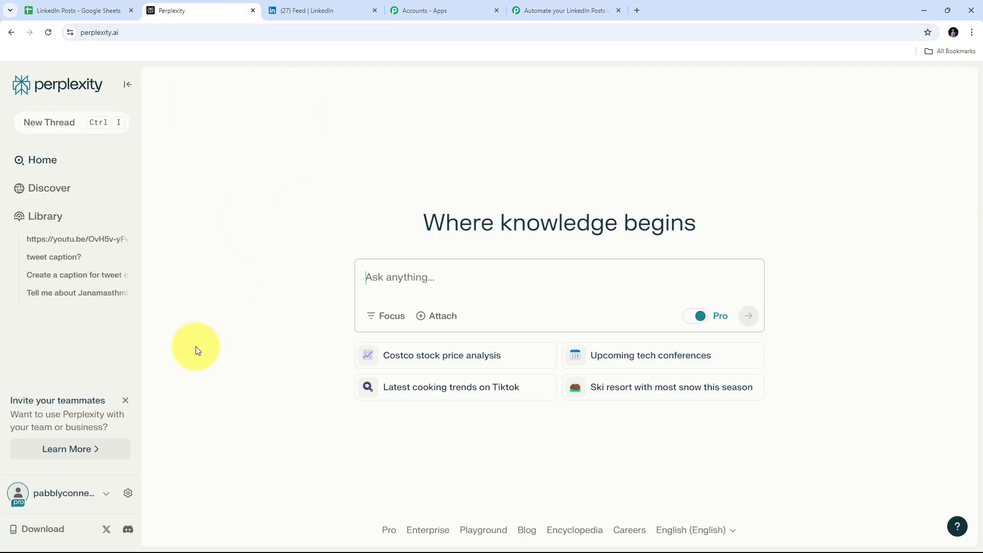
left_click(127, 494)
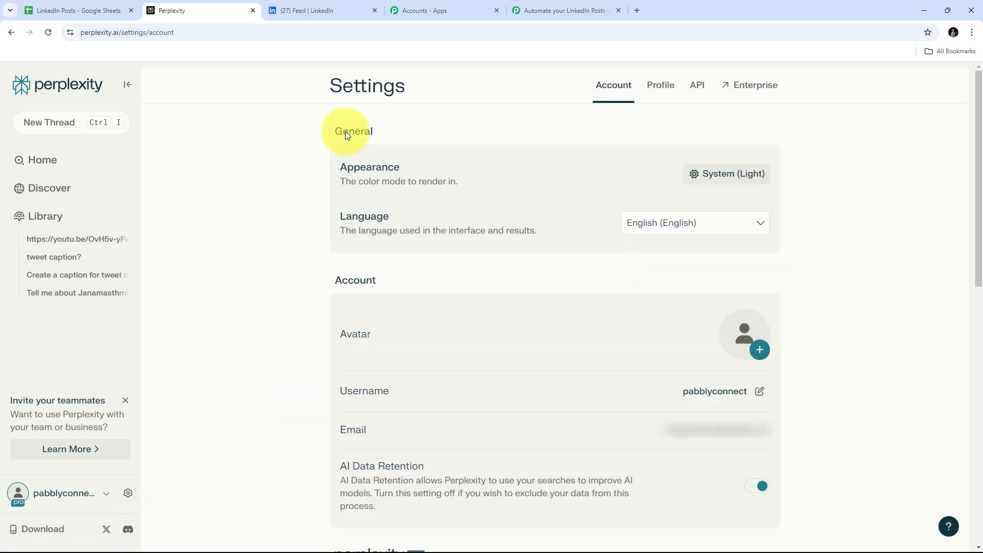
left_click(699, 93)
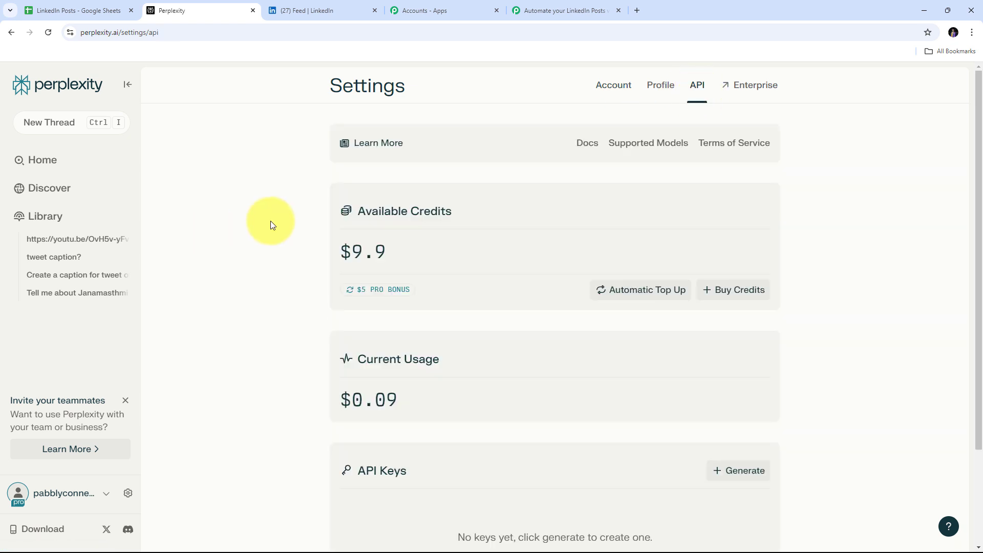
scroll(271, 221, "down", 3)
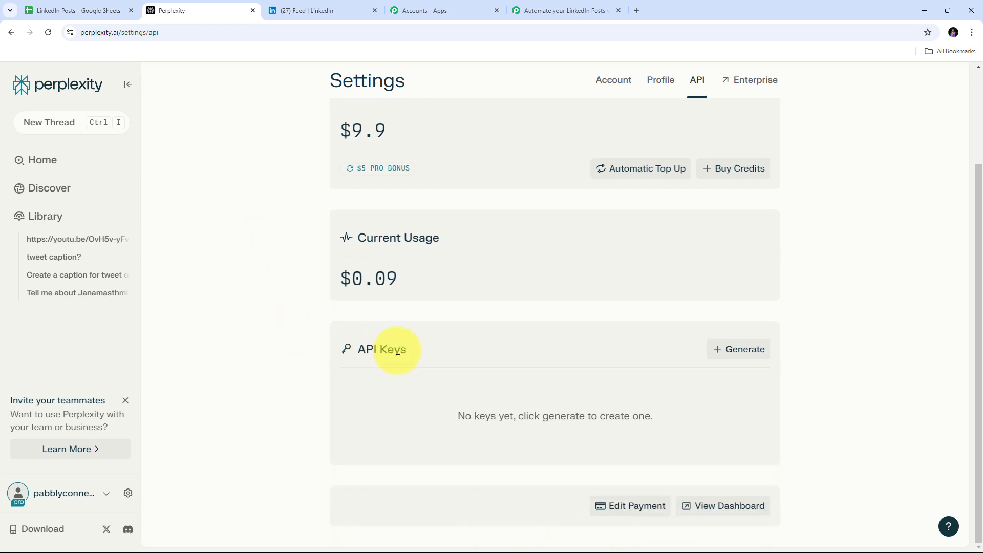
left_click(735, 354)
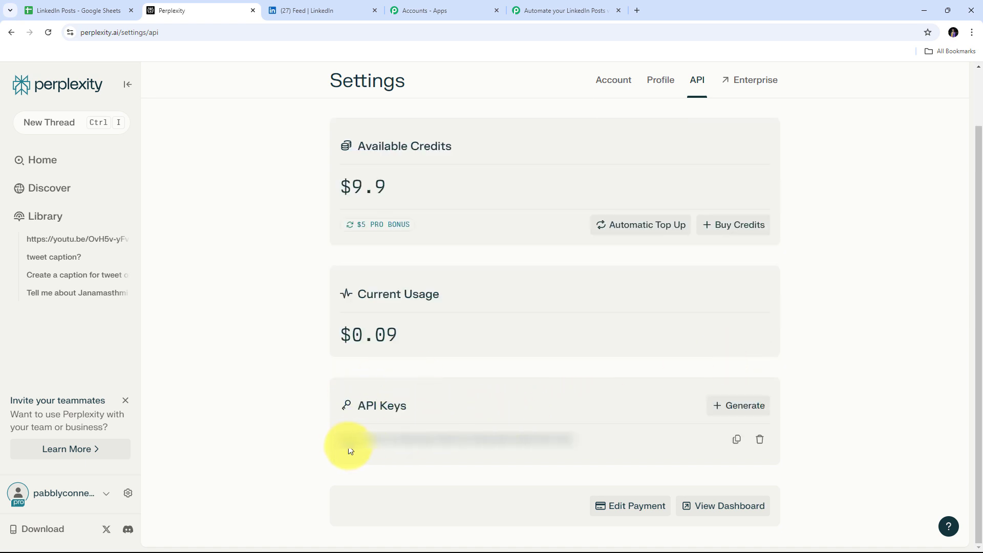
left_click(736, 441)
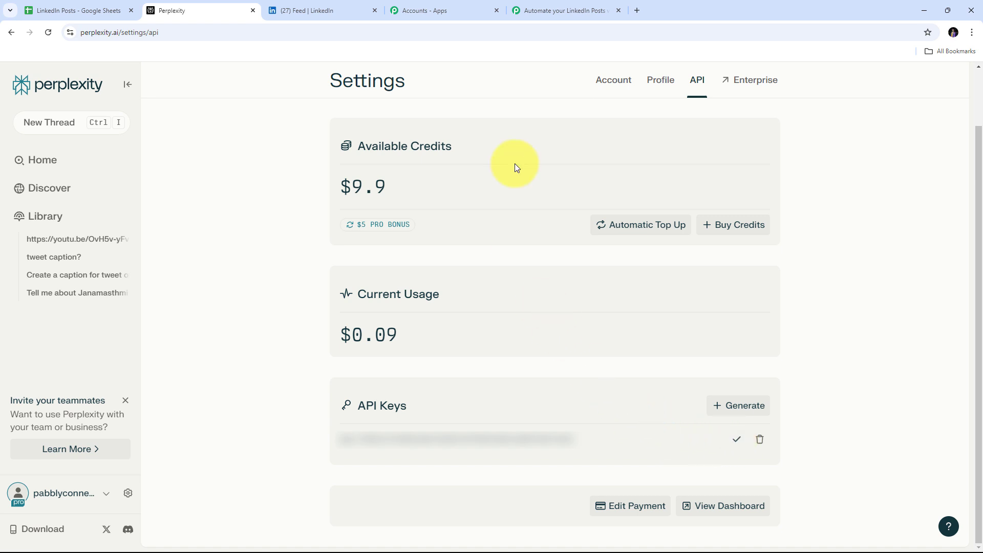
Step: Back in the Pabbly Connect workflow, paste the API key as the Perplexity AI connection's token and save the connection
left_click(570, 6)
left_click(480, 358)
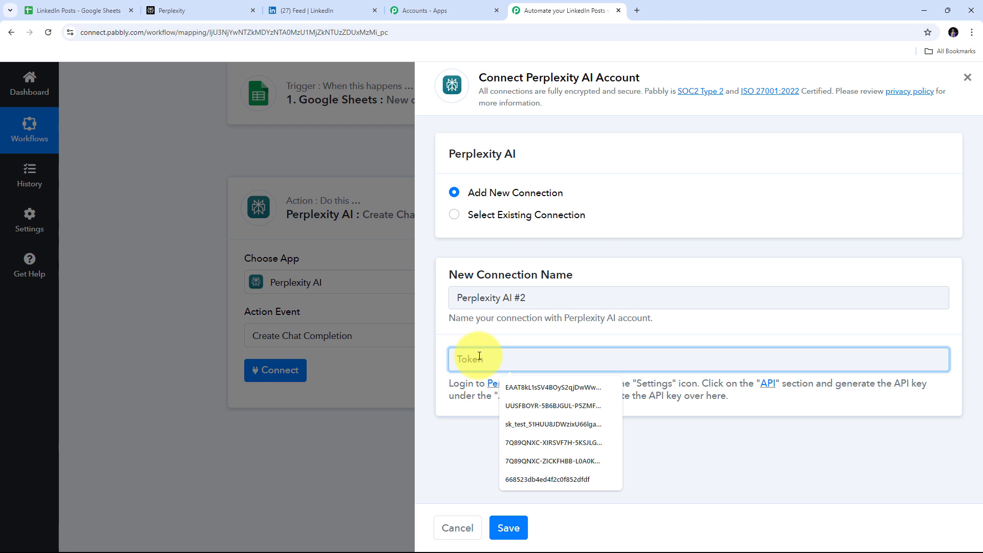
right_click(479, 358)
left_click(507, 241)
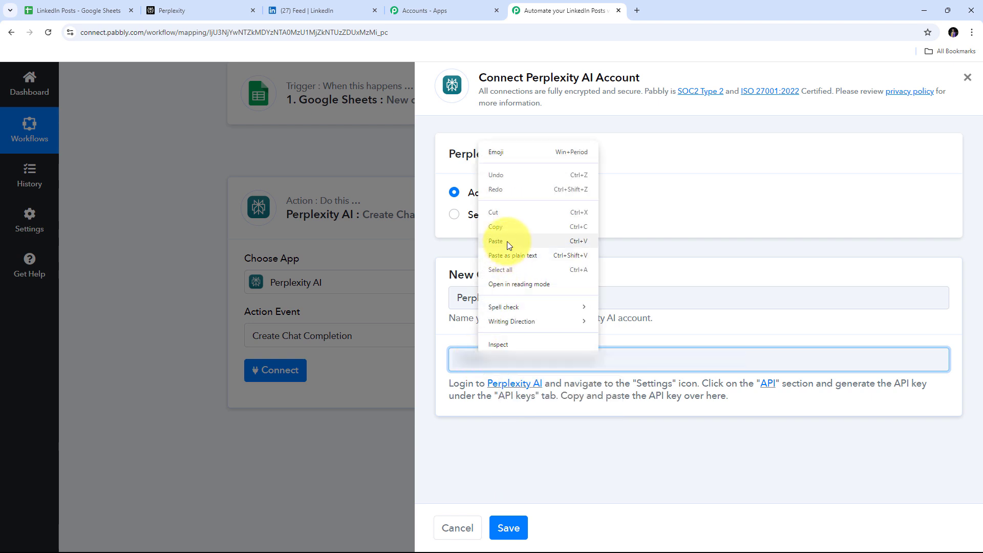
left_click(517, 534)
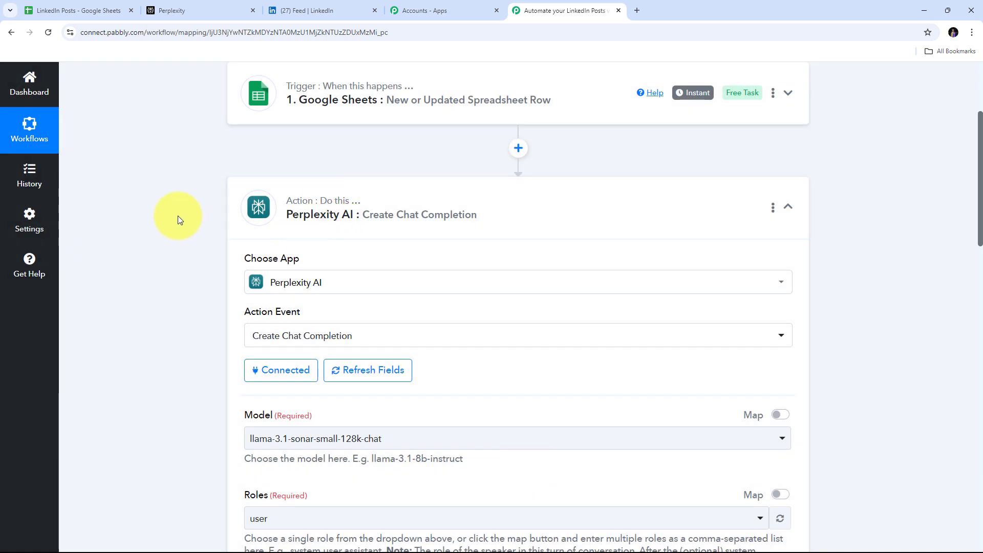
Step: Set the chat completion's model to llama-3.1-sonar-large-128k-online and its role to user
scroll(373, 226, "down", 3)
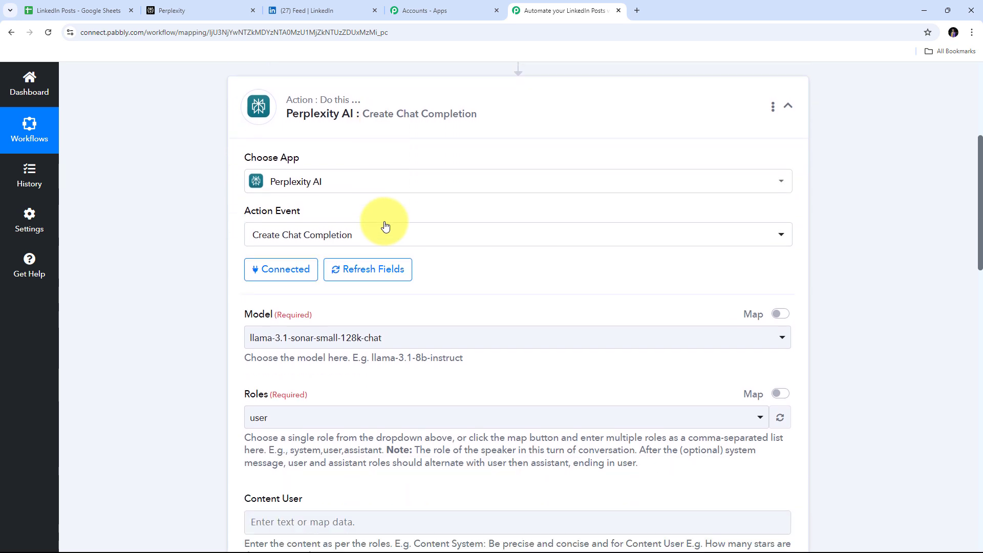
scroll(385, 226, "down", 1)
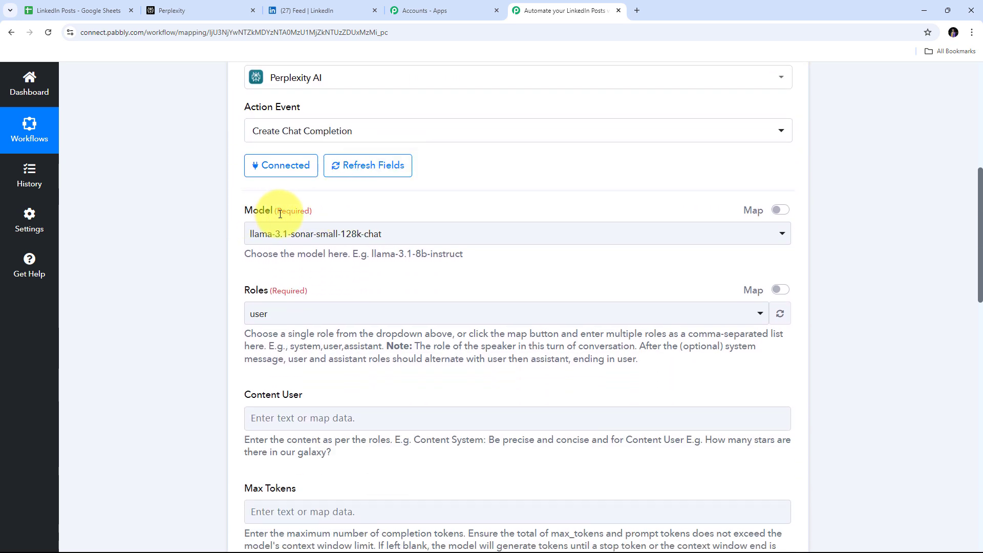
left_click(493, 234)
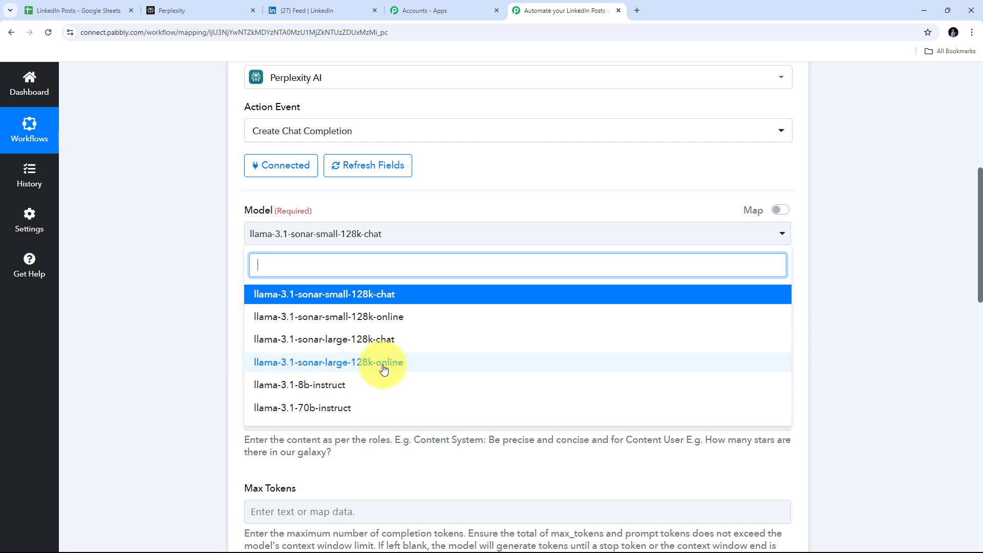
left_click(333, 365)
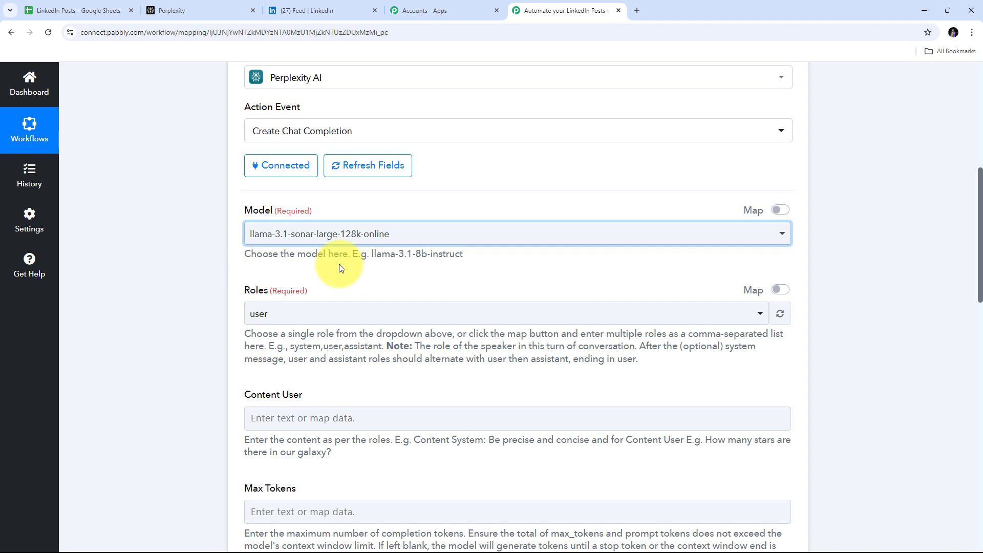
scroll(339, 263, "down", 2)
left_click(354, 212)
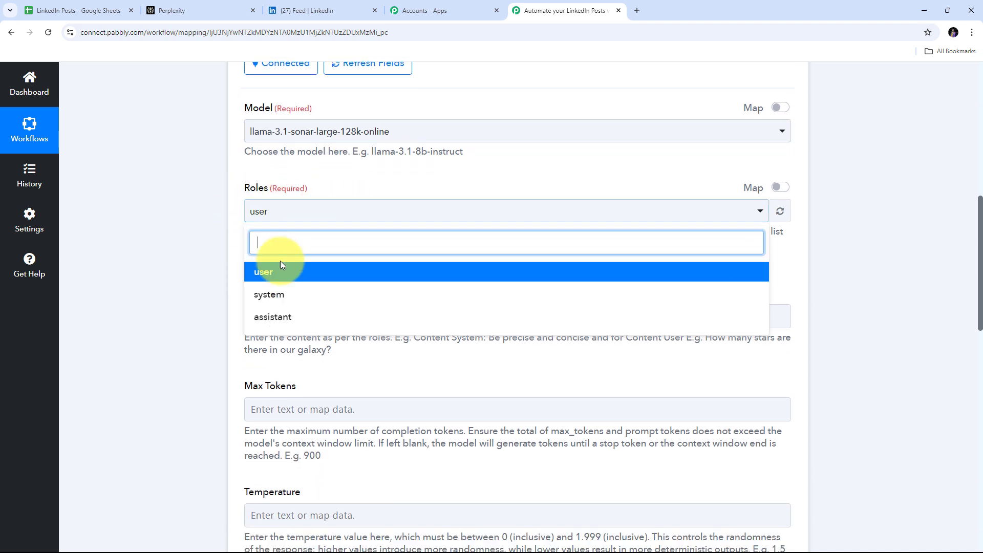
left_click(270, 279)
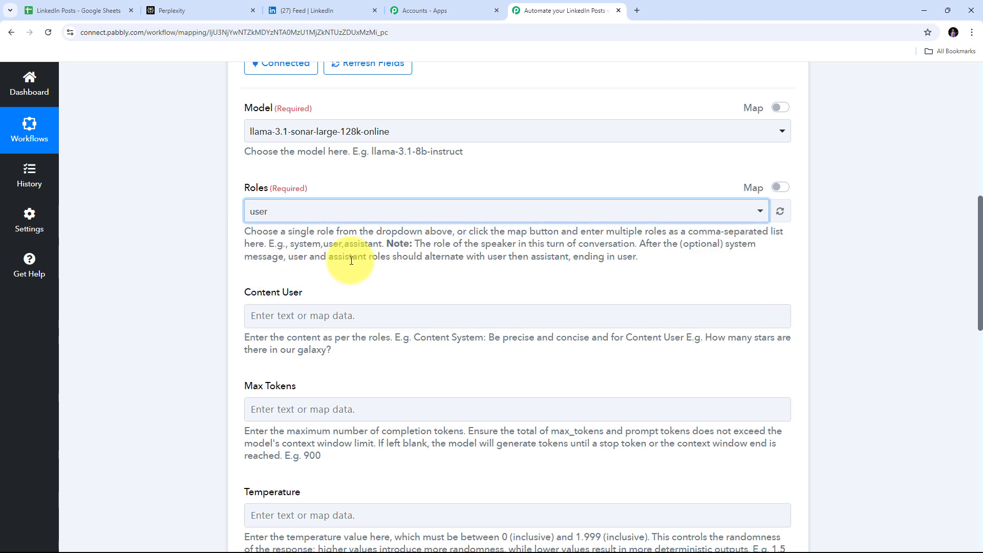
Step: Enter a Content User prompt beginning "Here is the link to an article:" and requesting a plain-text LinkedIn post summary without bold or special characters, content only
scroll(263, 266, "down", 1)
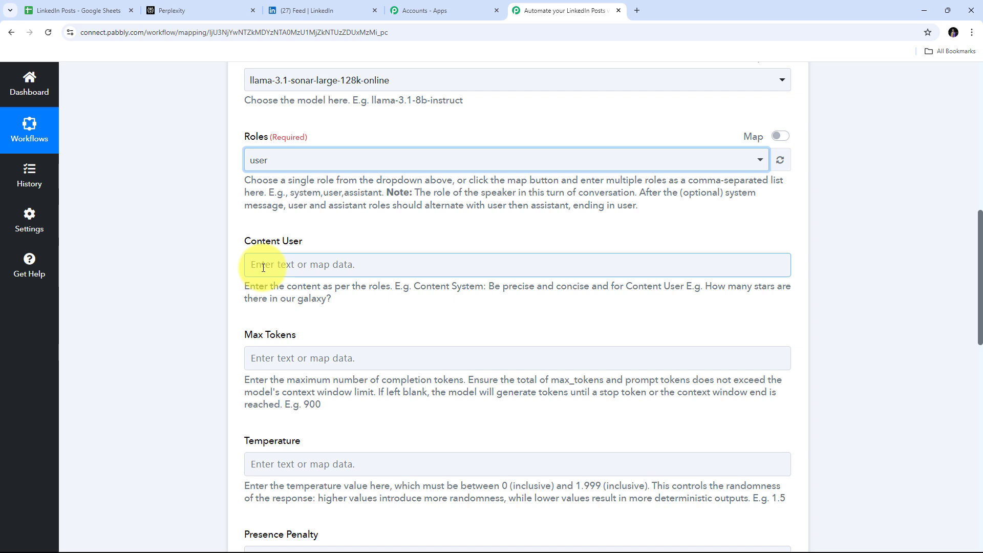
left_click(292, 265)
type("Here is the link to an article:  Please summarize this article and create content for a LinkedIn post. Keep the formatting as plain text, without bolding or highlighting any text or headers. Strictly avoid adding any special characters, such as \" ** \" for bold text in the post content or headers, as I will be using the same content for the LinkedIn post.Only give me the content for my Post.")
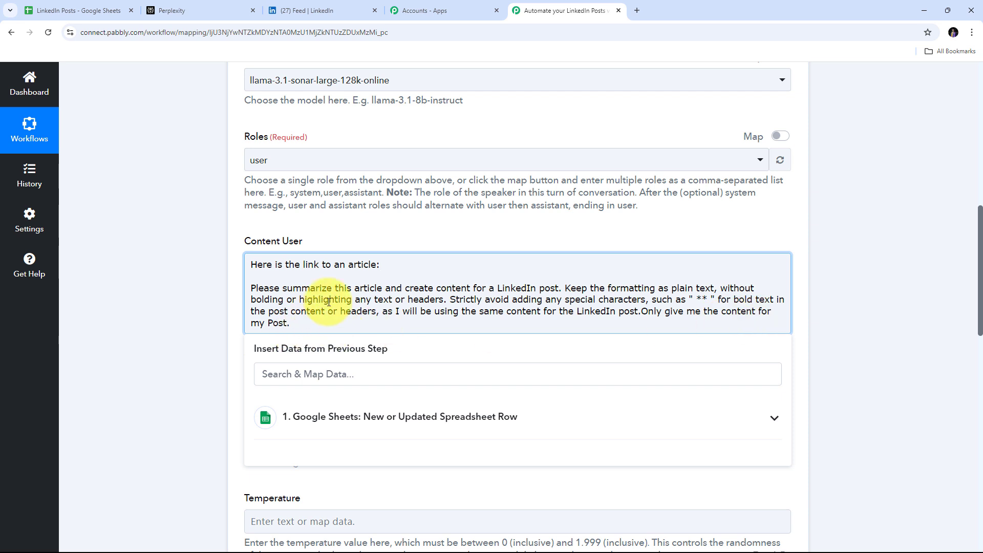
left_click(401, 241)
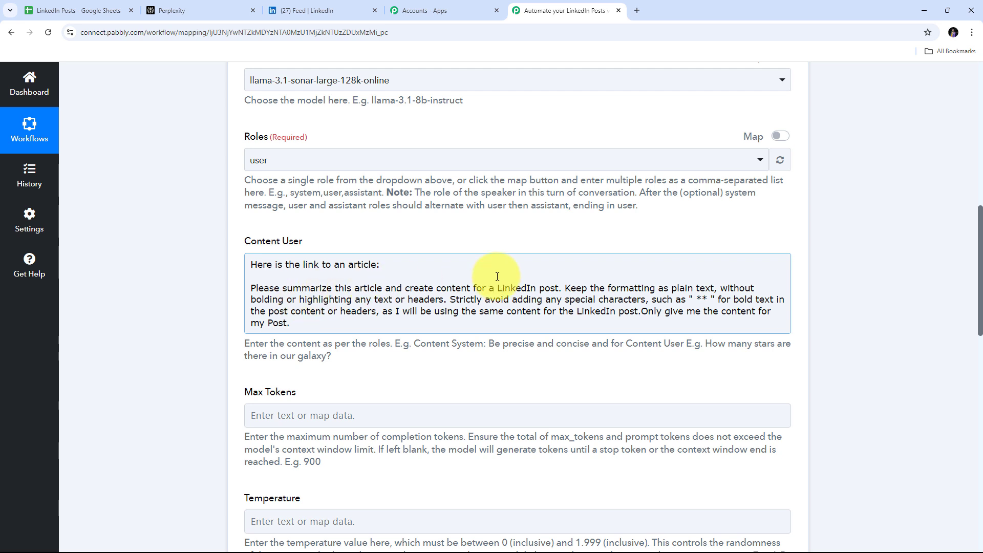
Step: Map the Article Link from the Google Sheets trigger after "Here is the link to an article:" in the Content User prompt
left_click(390, 267)
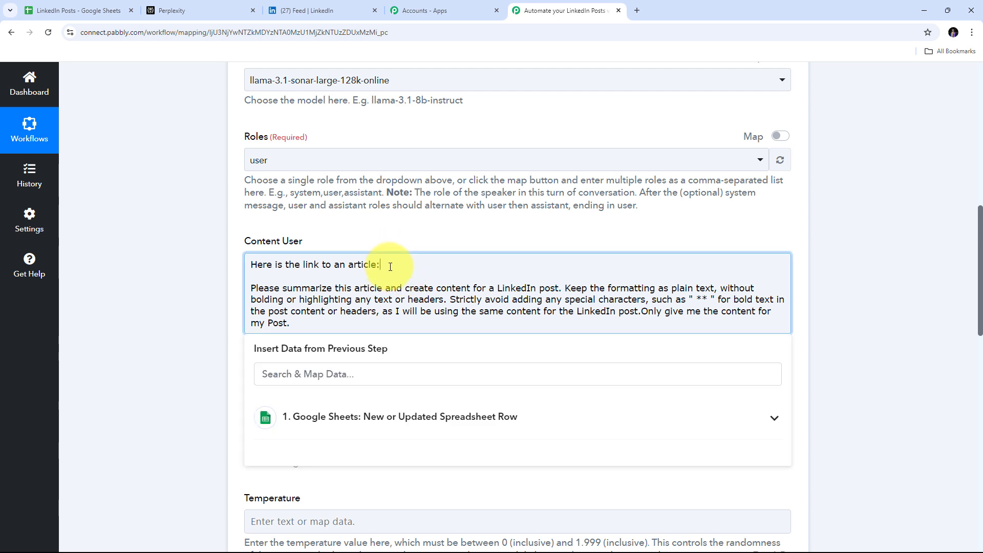
scroll(358, 307, "down", 2)
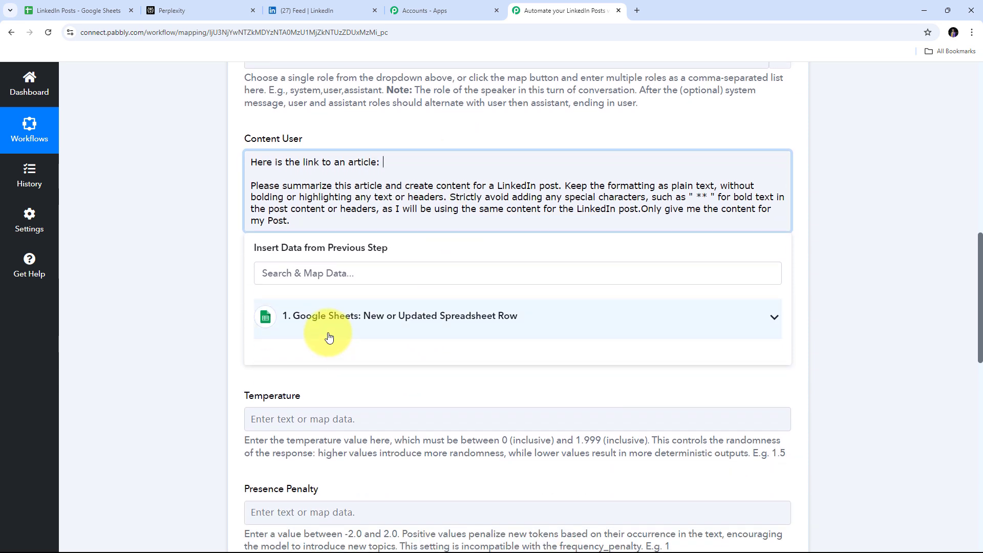
left_click(401, 322)
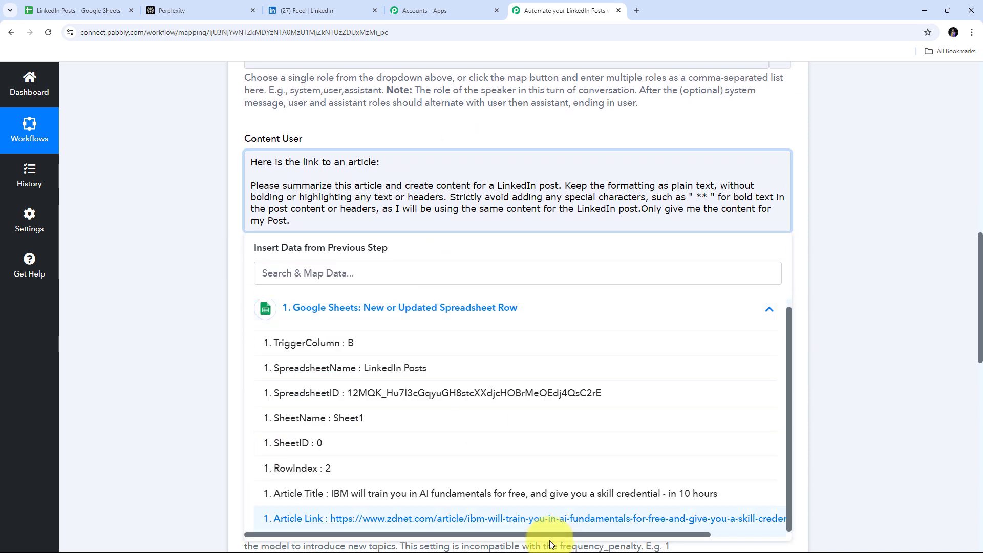
left_click(480, 518)
left_click(226, 236)
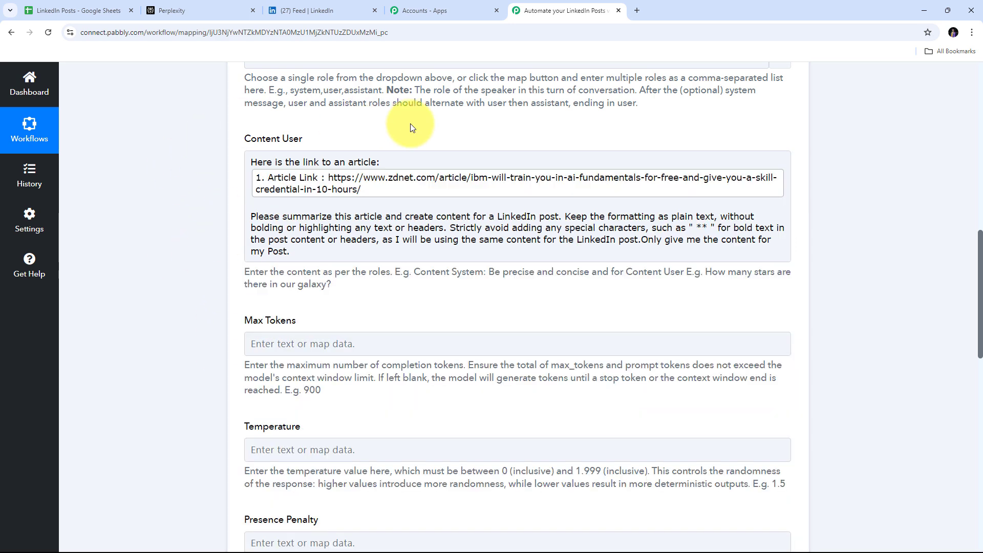
scroll(413, 261, "down", 5)
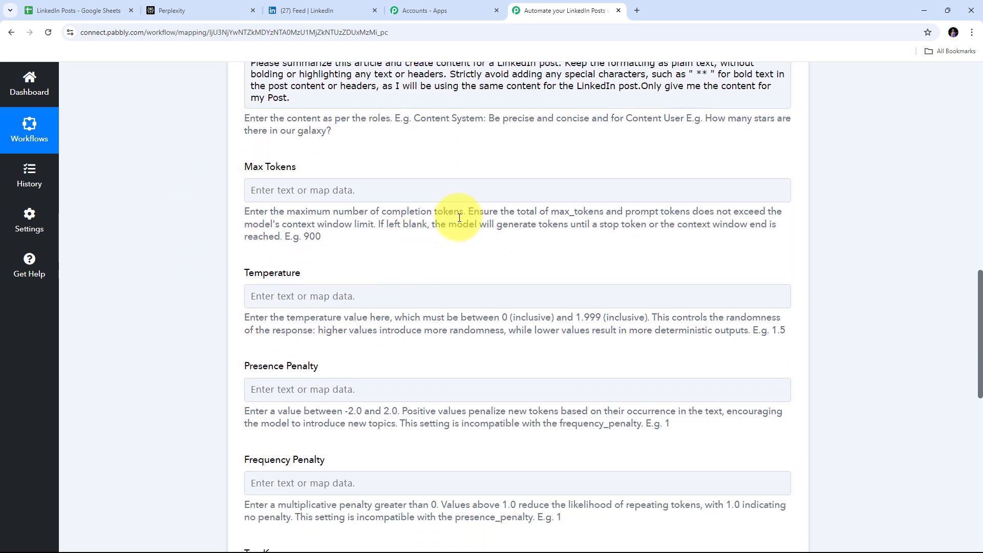
scroll(419, 241, "up", 2)
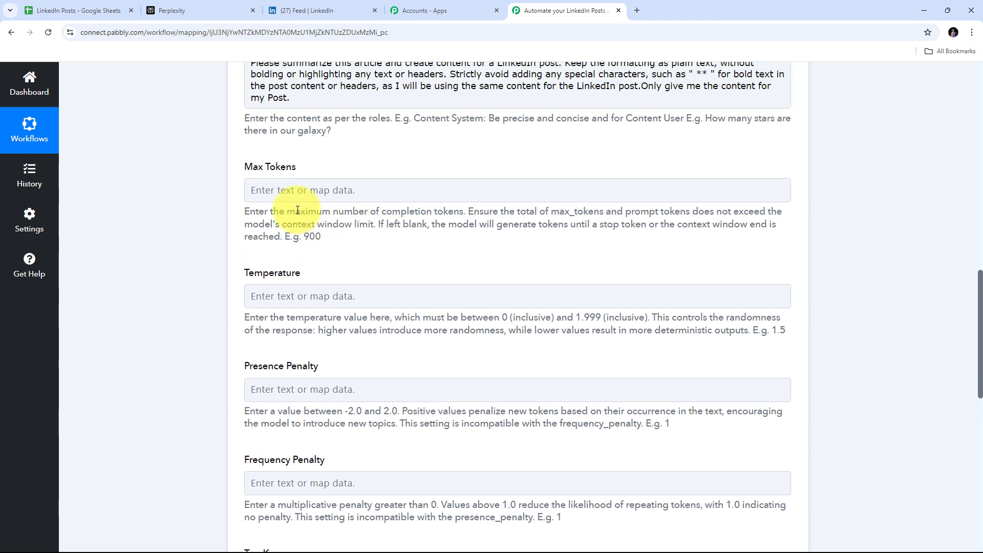
Step: Set the Perplexity AI chat completion's Max Tokens to 900 and look over the optional sampling and penalty settings
left_click(317, 194)
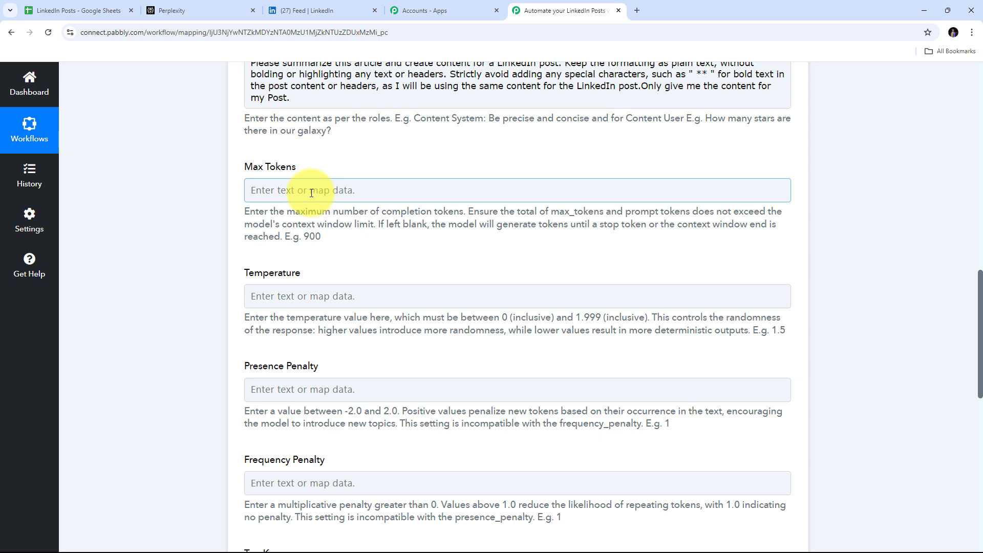
type("900")
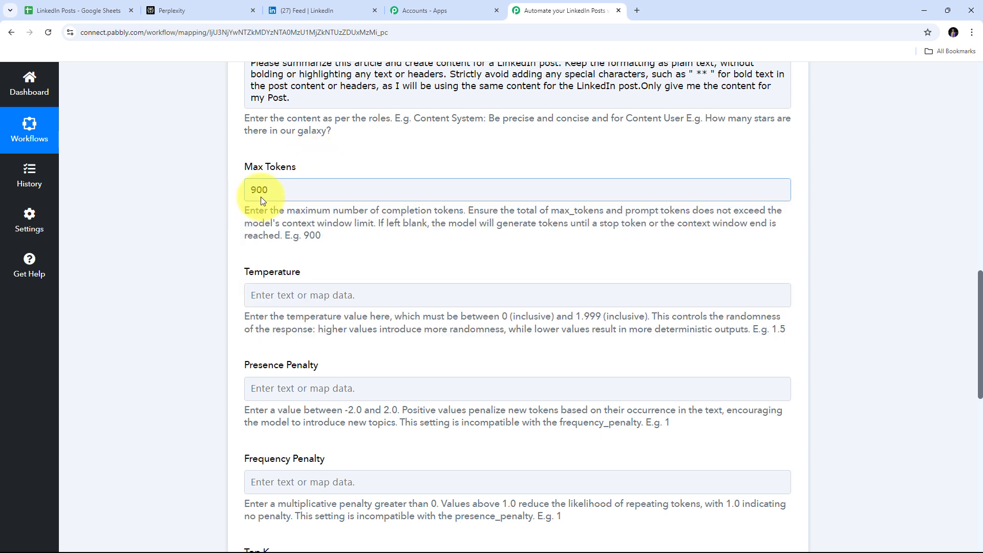
scroll(261, 197, "down", 1)
scroll(355, 210, "down", 1)
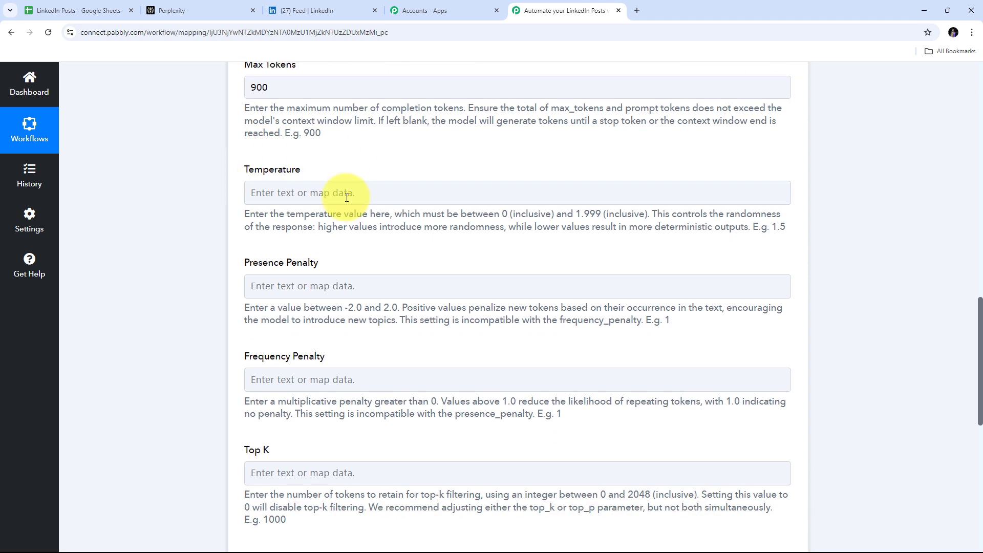
scroll(391, 259, "down", 2)
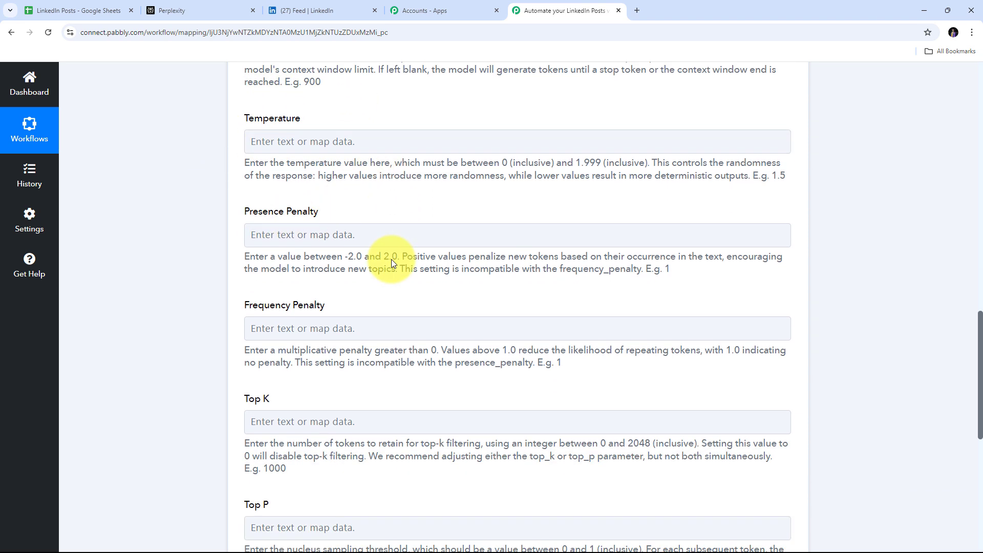
scroll(391, 259, "up", 3)
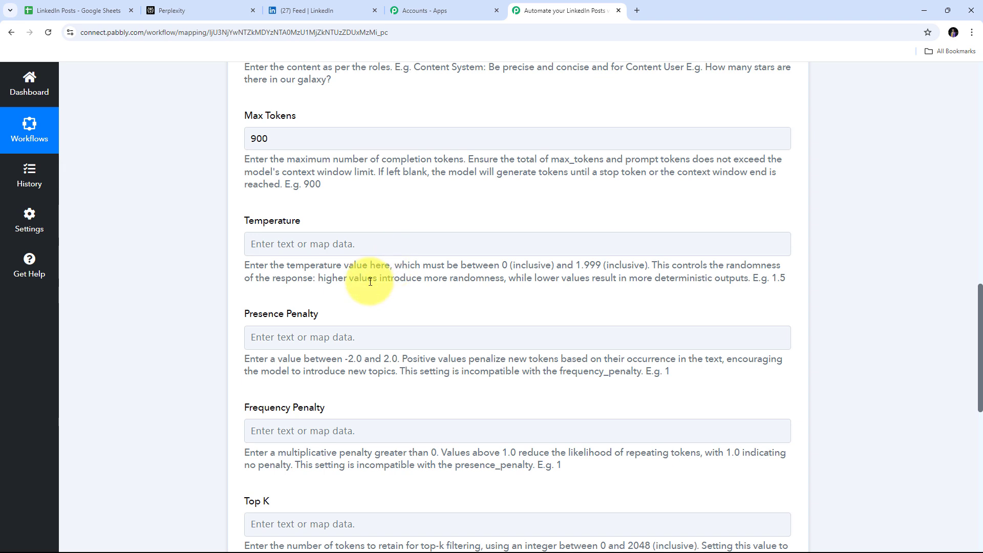
left_click(444, 341)
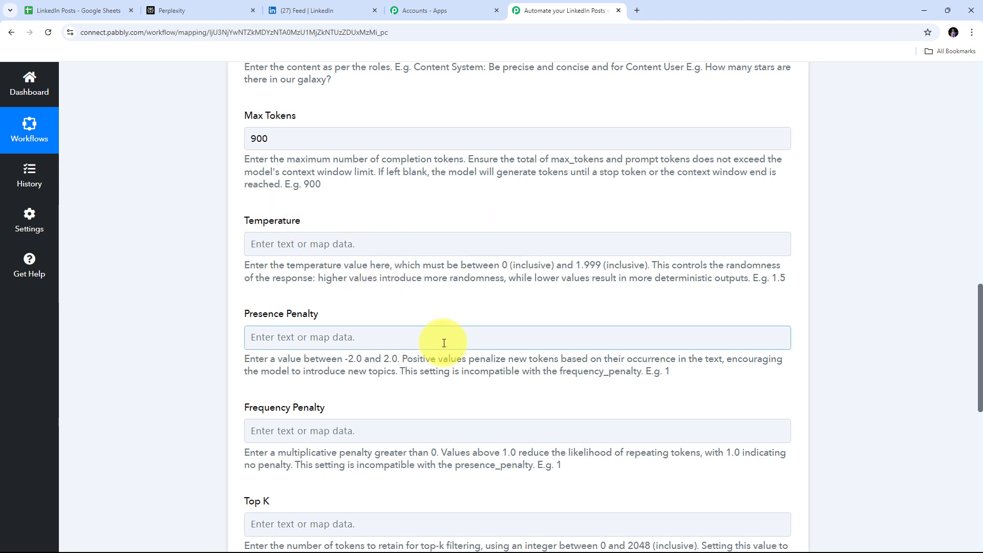
scroll(443, 342, "down", 1)
scroll(444, 343, "up", 1)
left_click(399, 316)
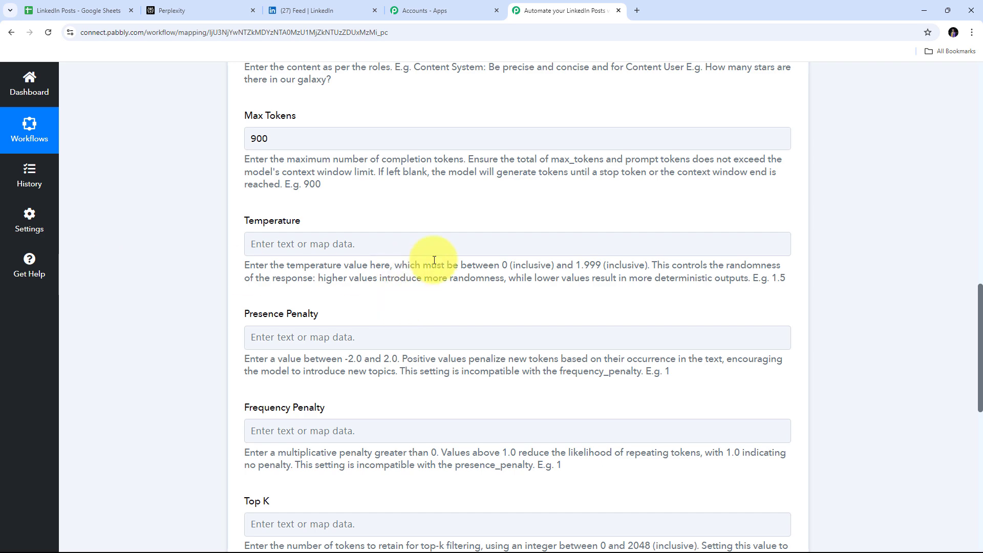
Step: Save the Perplexity AI action, send a test request, and enlarge the returned Choices 0 Message Content to read it through
scroll(433, 260, "down", 7)
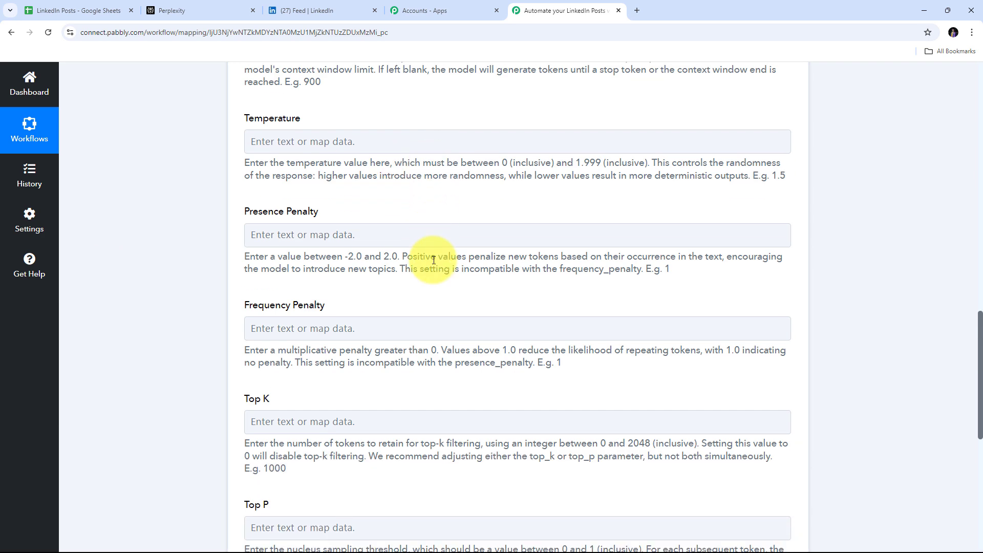
scroll(434, 260, "down", 3)
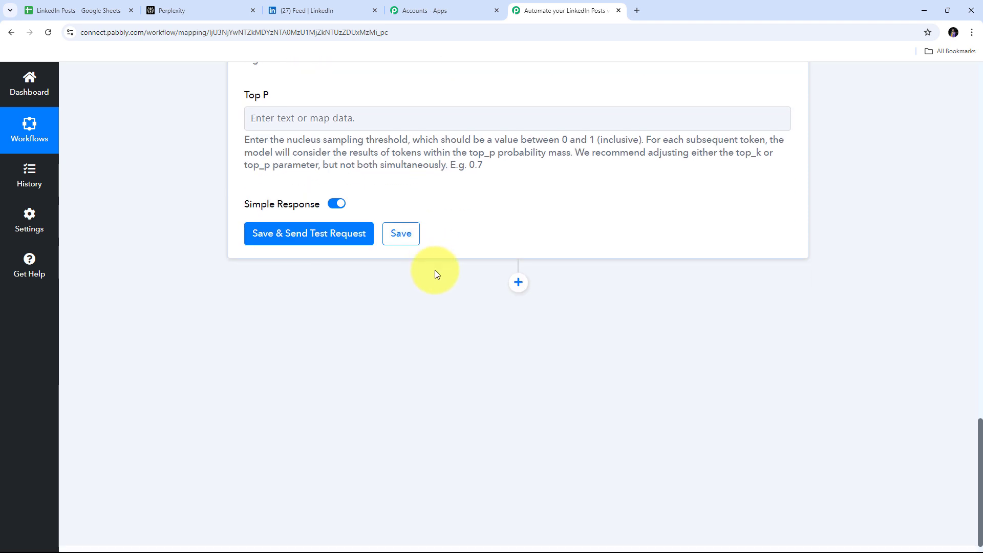
left_click(307, 236)
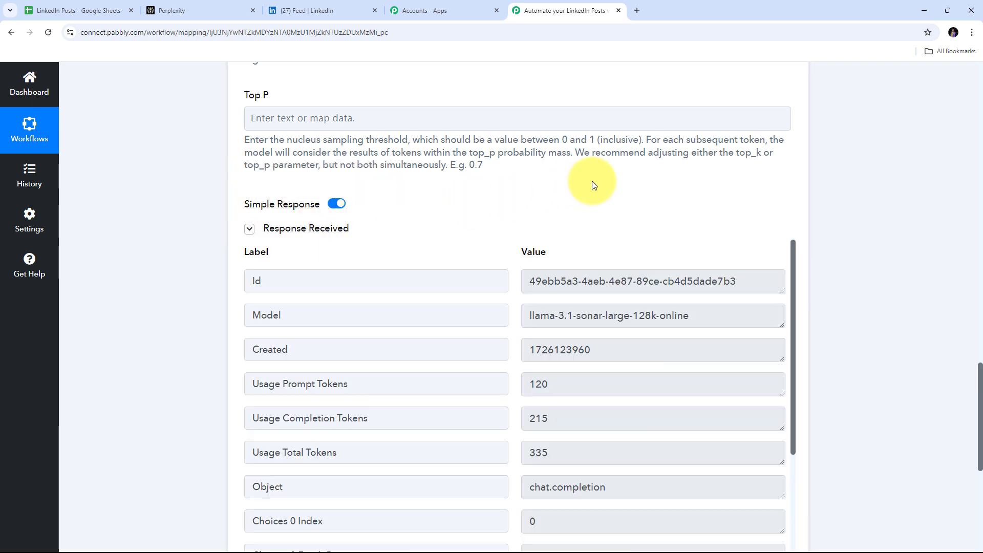
scroll(855, 204, "down", 2)
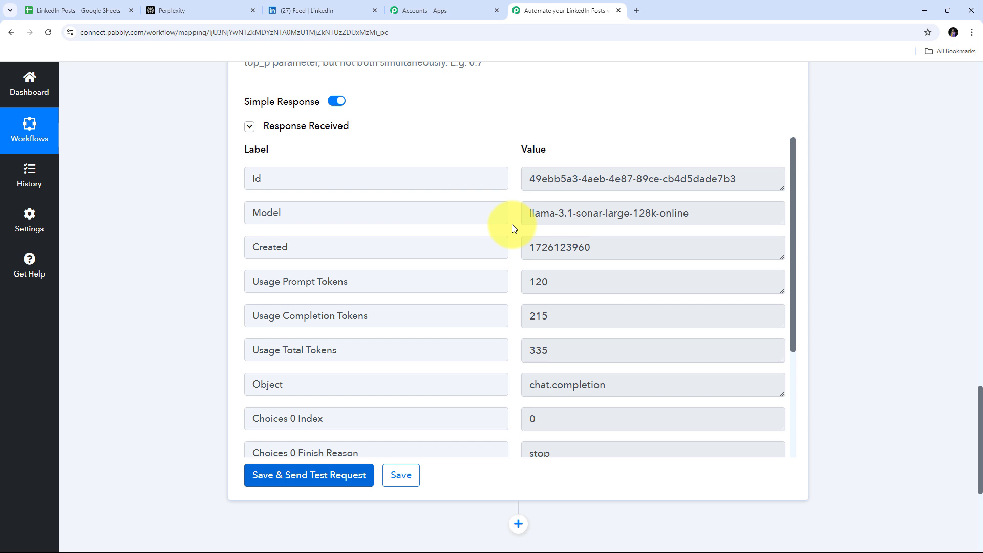
scroll(512, 225, "down", 4)
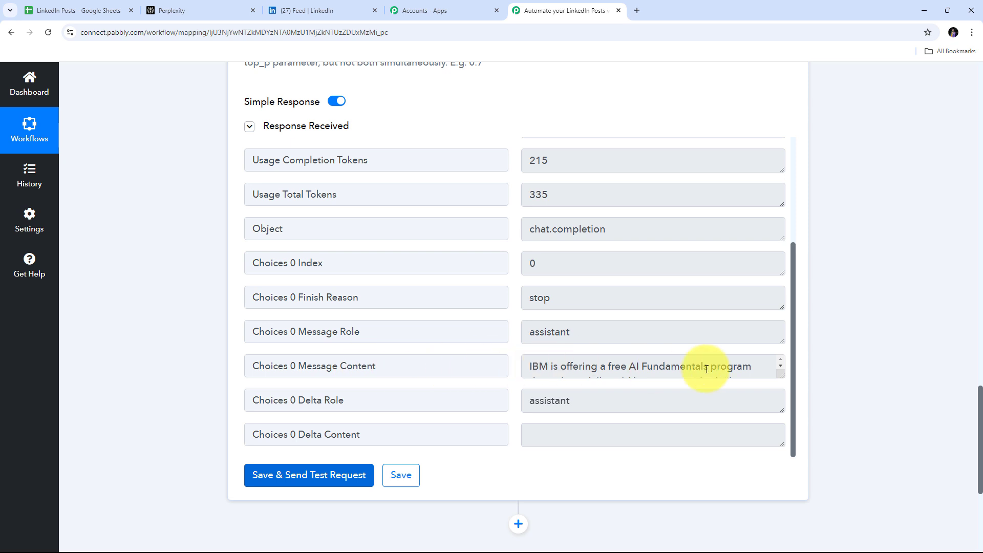
left_click_drag(782, 377, 776, 459)
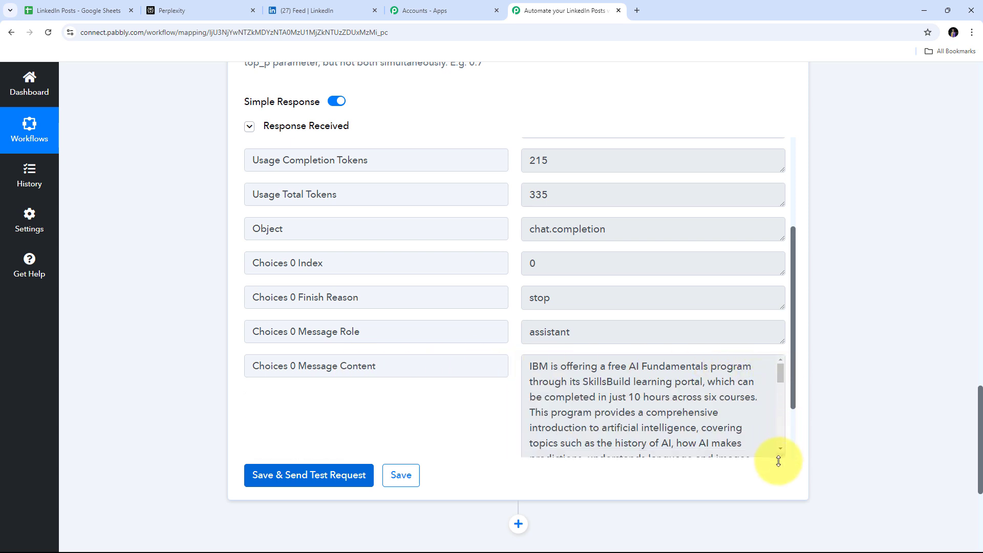
scroll(672, 383, "down", 2)
scroll(672, 384, "down", 6)
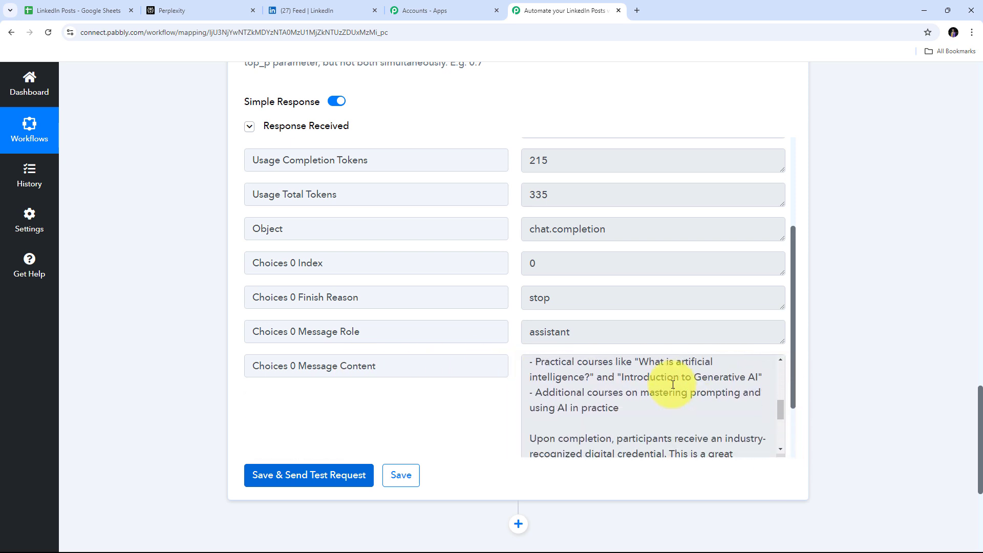
scroll(672, 384, "up", 8)
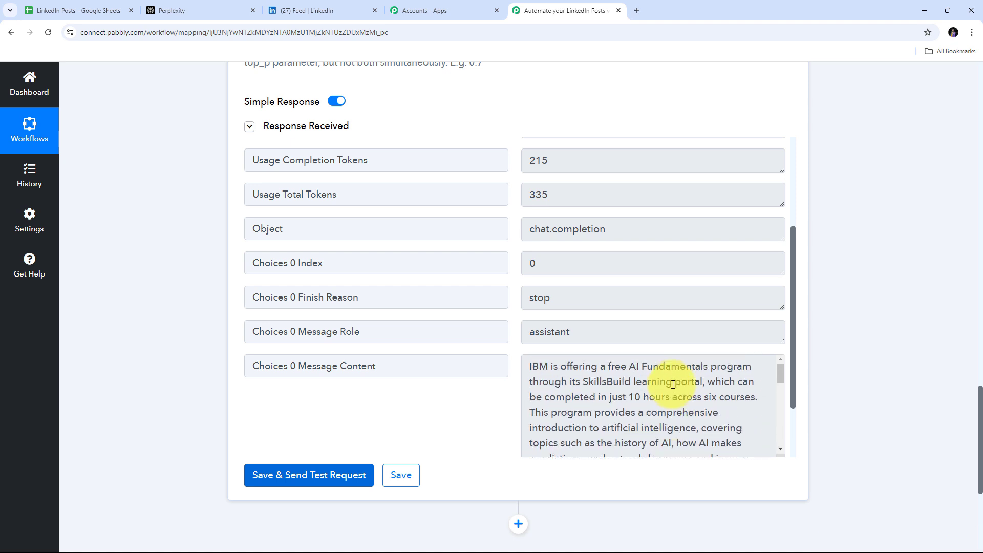
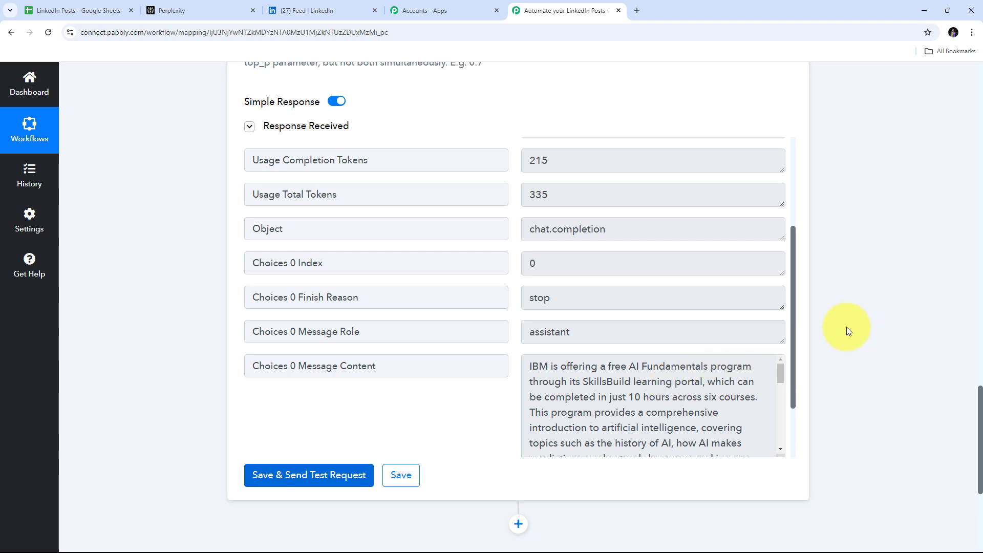
Step: Add a LinkedIn action after the Perplexity AI step with Share Simple Text as its action event
scroll(690, 323, "down", 5)
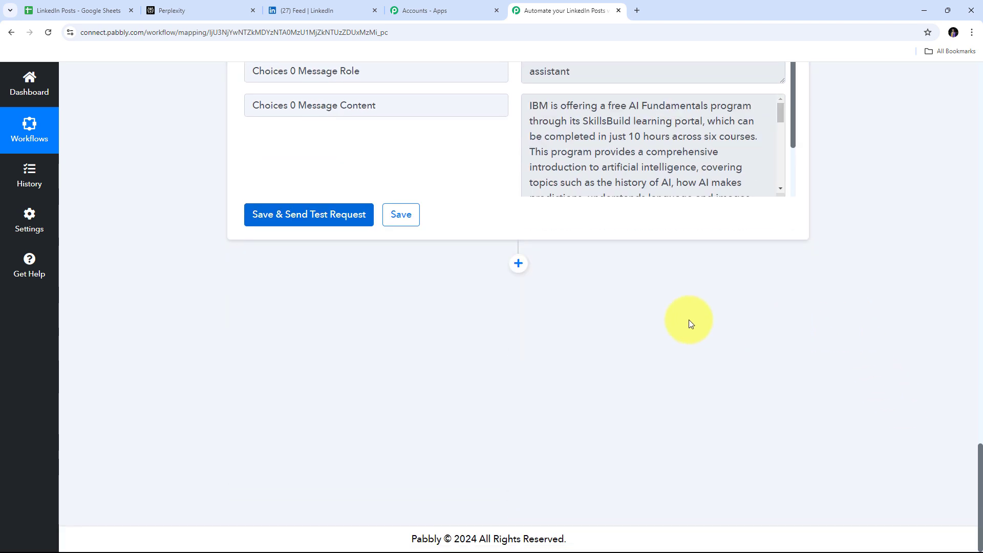
left_click(519, 264)
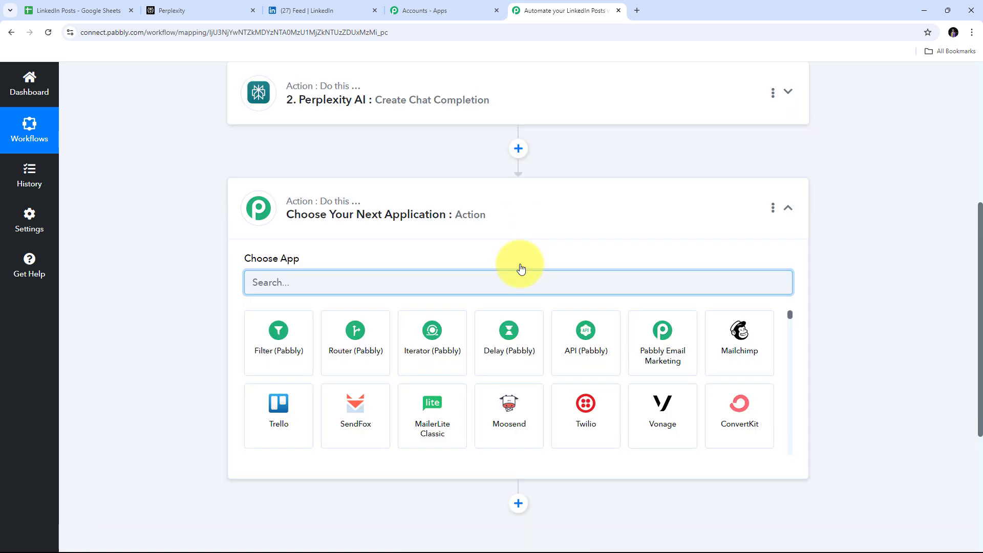
type("LinkedIn")
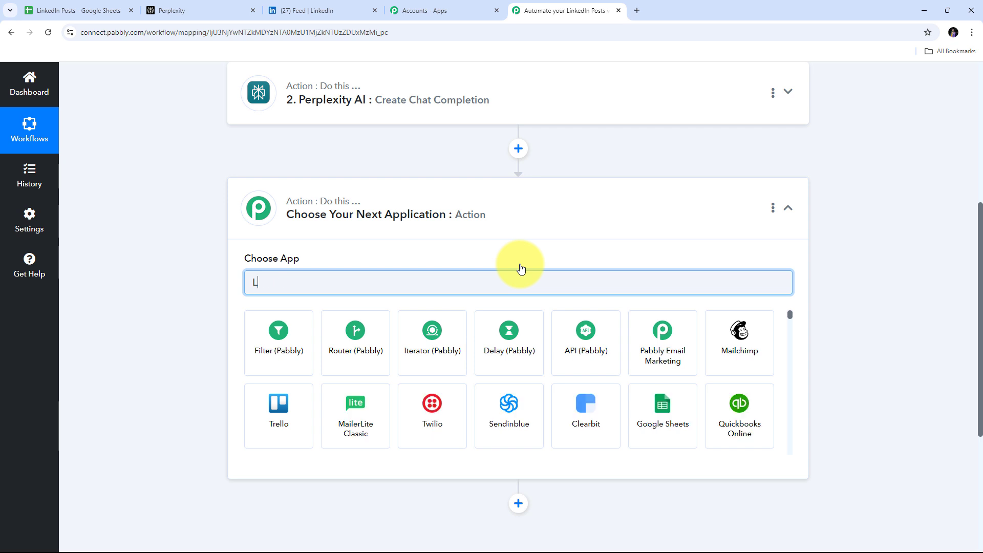
left_click(293, 337)
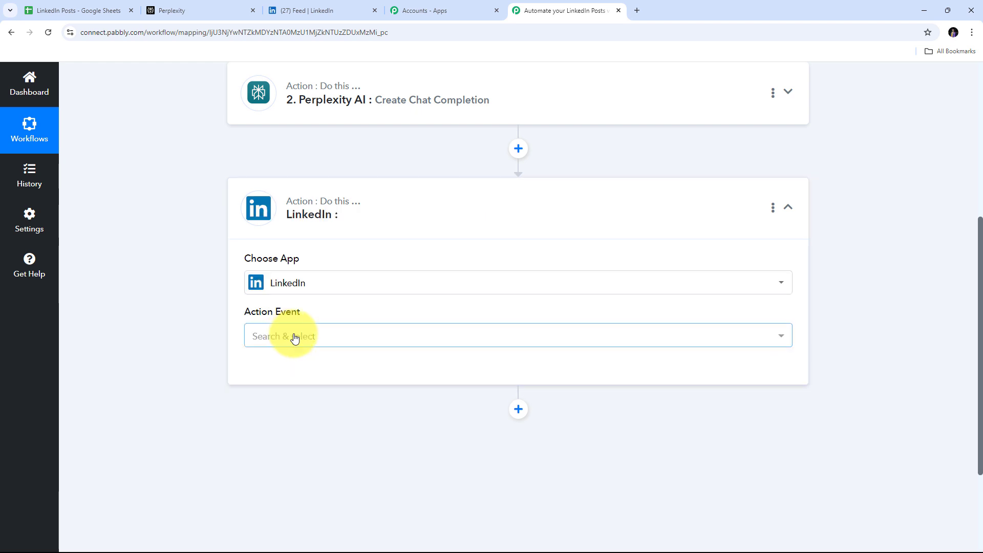
left_click(291, 337)
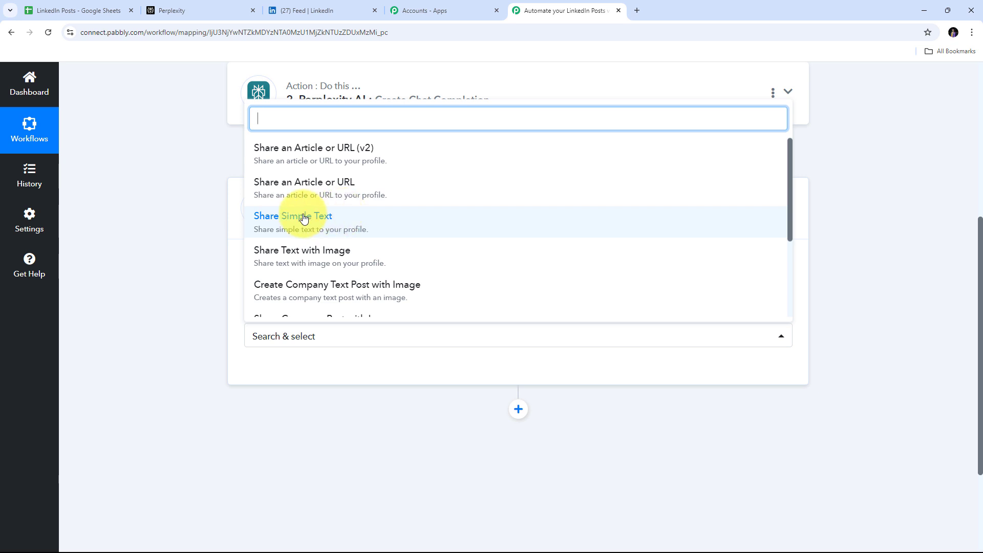
left_click(347, 227)
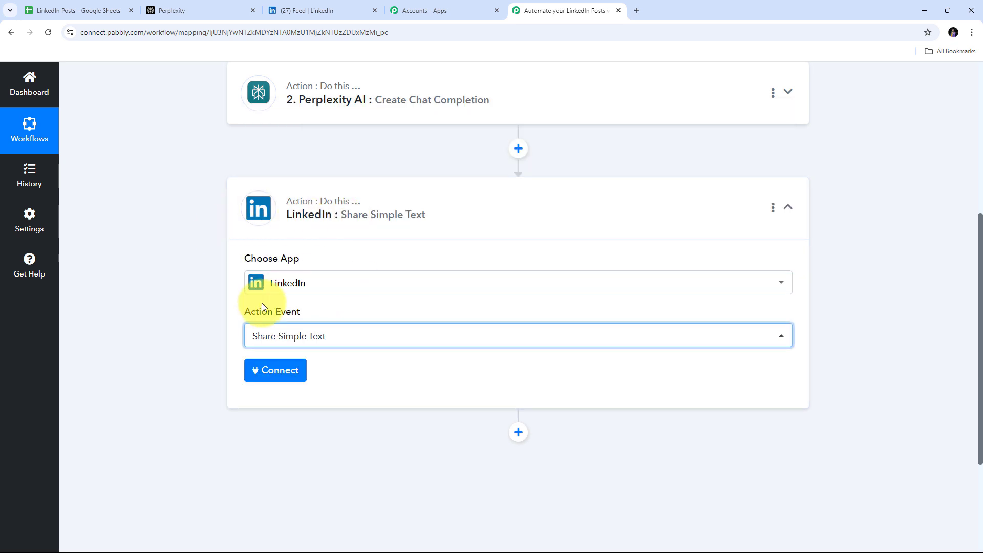
Step: Authorize a new LinkedIn connection for the action and check which account is signed in on the LinkedIn feed page
left_click(277, 376)
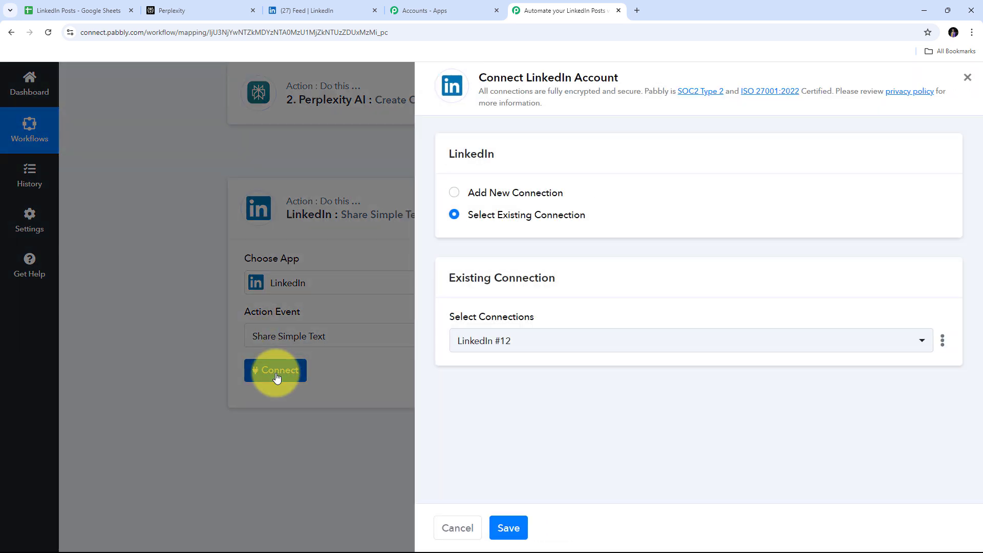
left_click(483, 198)
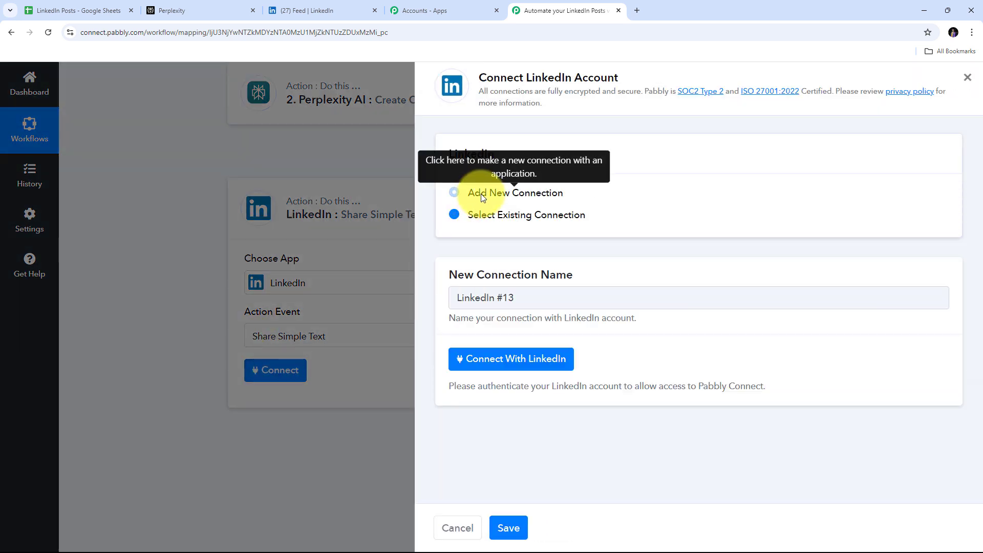
left_click(509, 359)
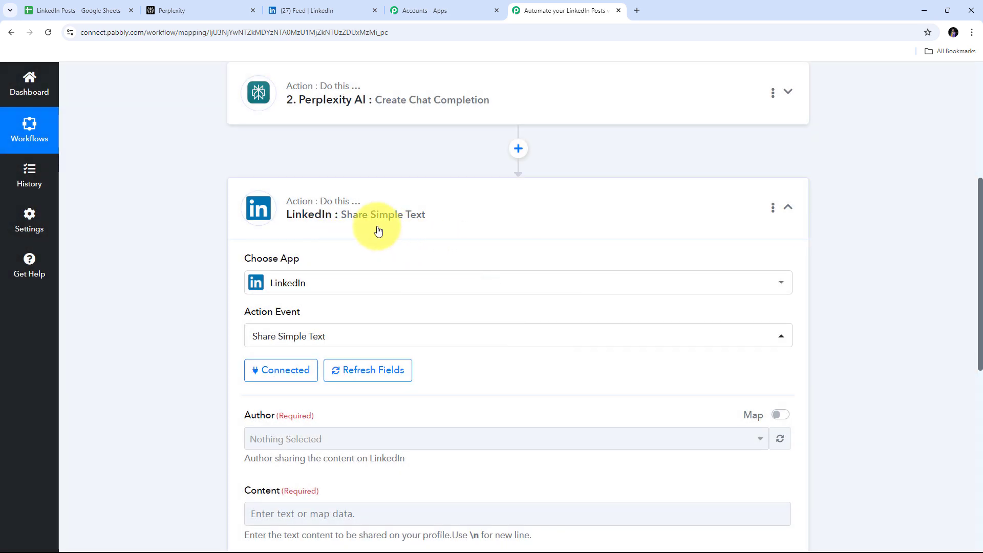
left_click(338, 5)
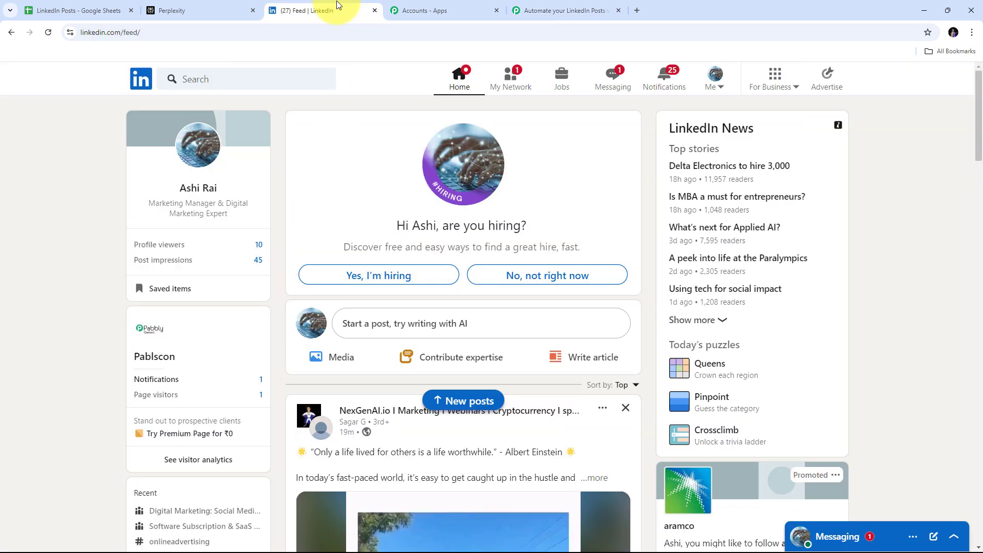
left_click(545, 6)
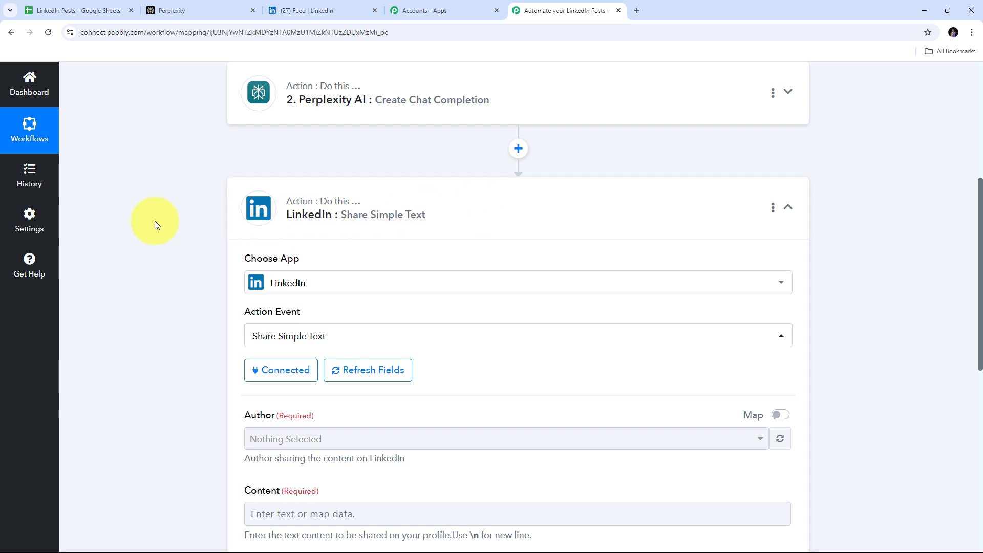
Step: Select the connected account holder as the Author of the LinkedIn post
scroll(394, 215, "down", 3)
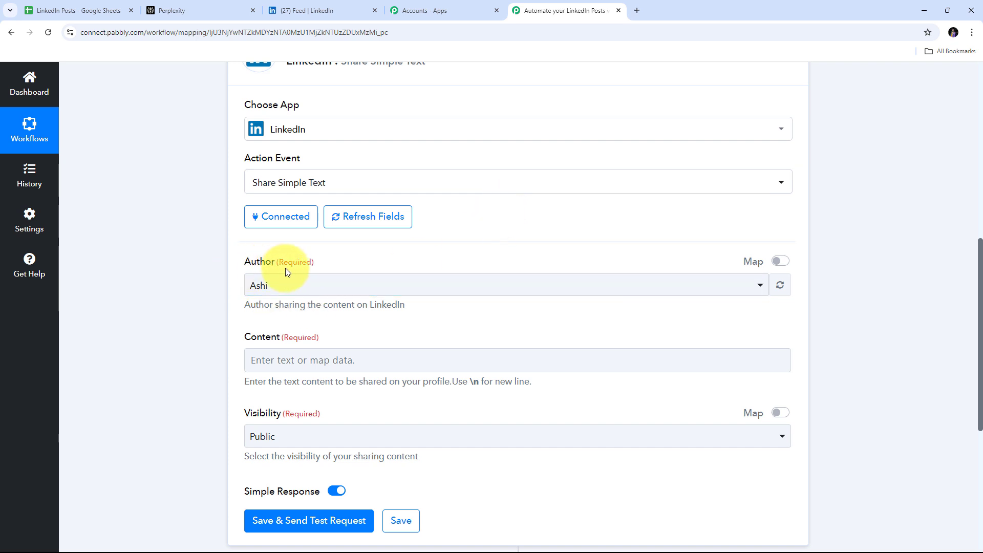
left_click(281, 286)
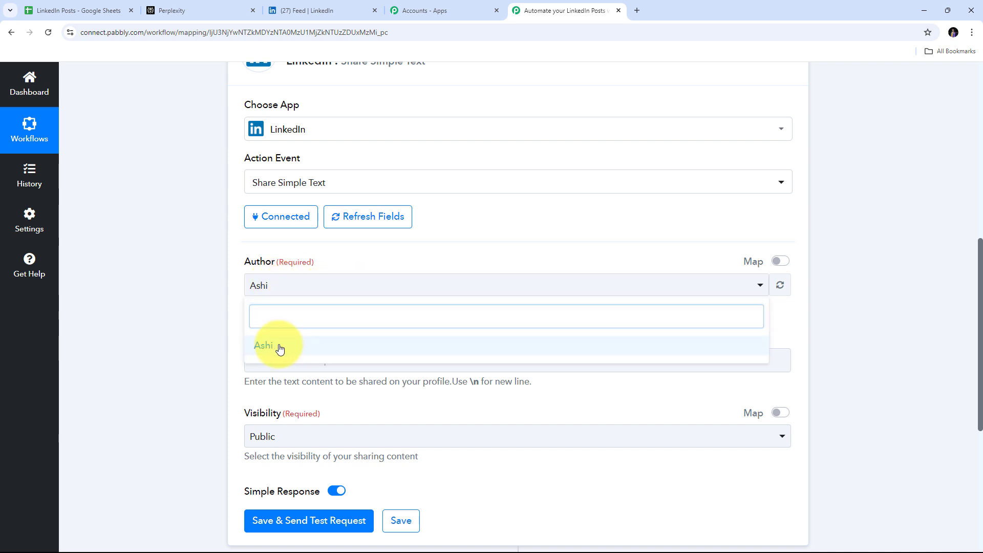
left_click(280, 347)
Step: Map Choices 0 Message Content from the Perplexity AI step into the LinkedIn action's Content field
scroll(358, 308, "down", 1)
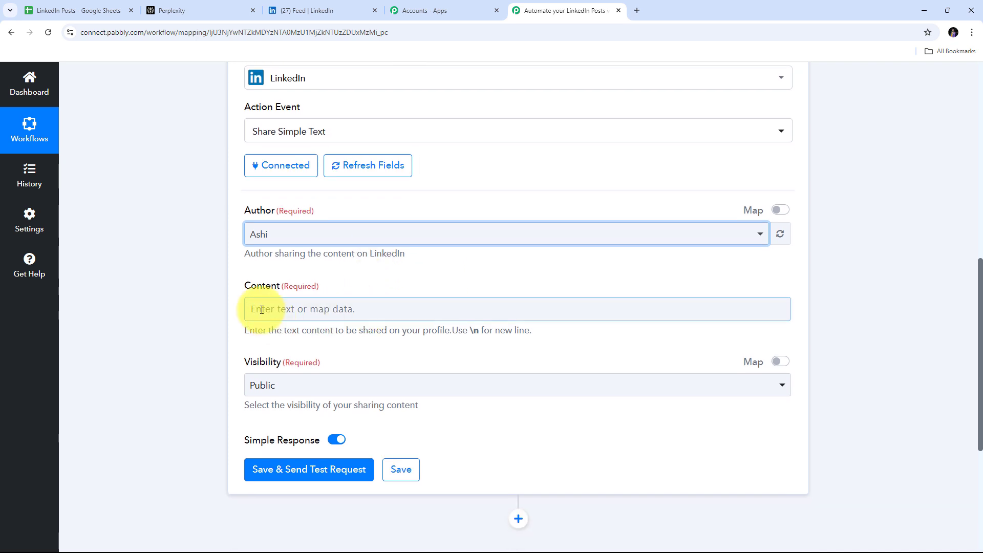
left_click(318, 306)
scroll(363, 352, "down", 1)
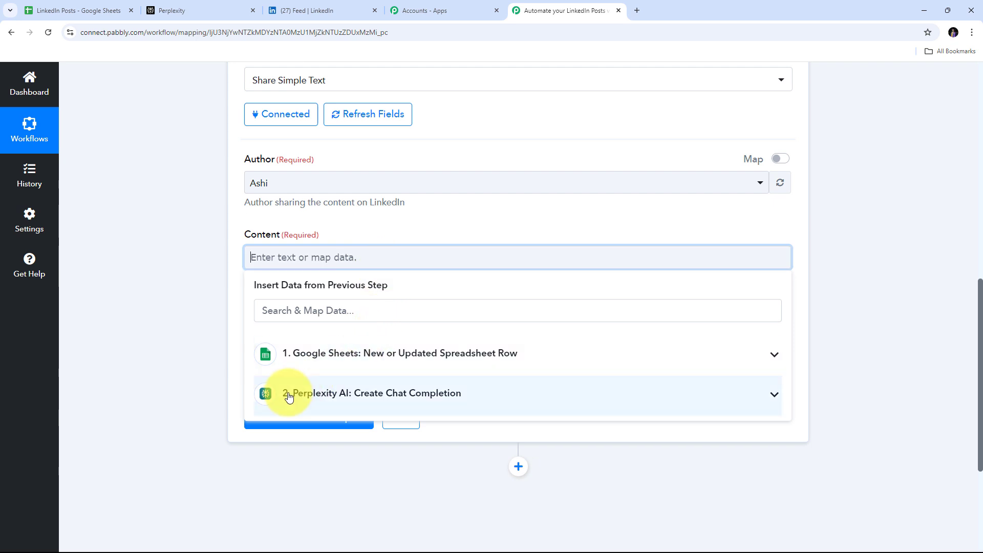
left_click(396, 394)
scroll(487, 374, "down", 4)
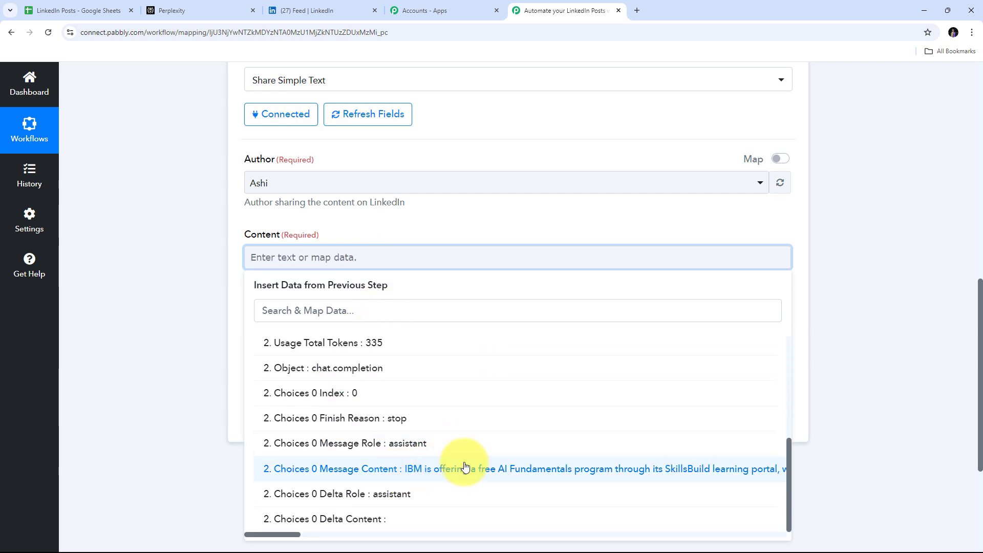
left_click(451, 473)
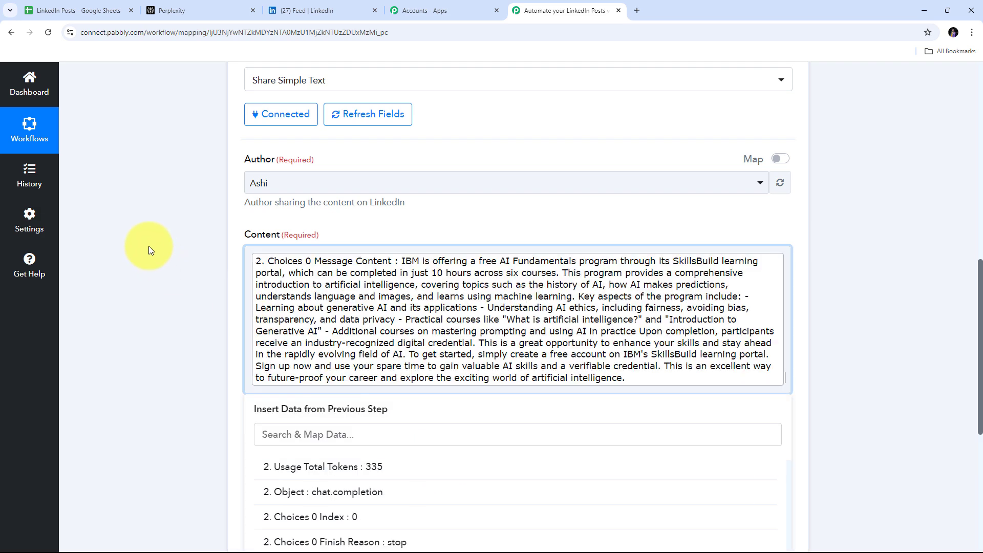
left_click(142, 248)
left_click(189, 324)
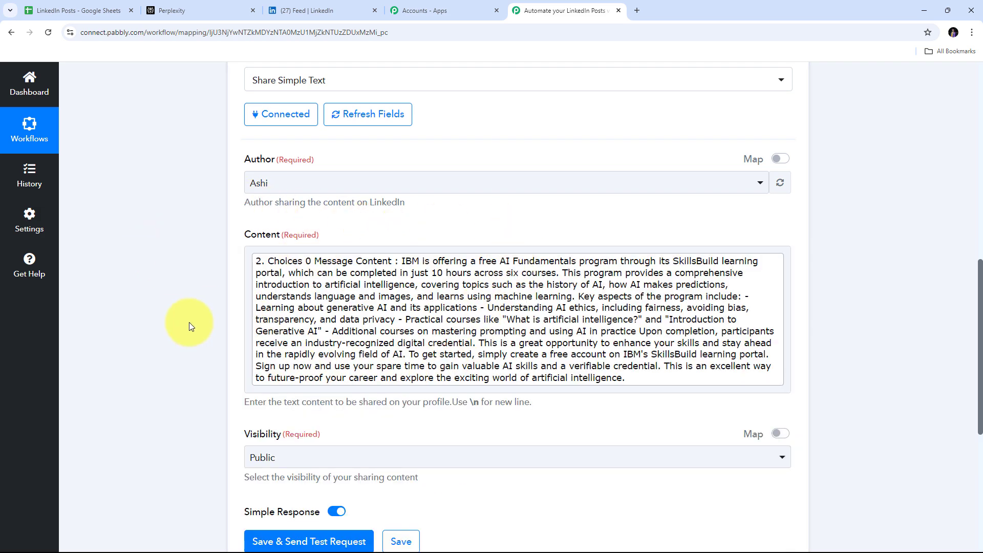
scroll(207, 309, "down", 2)
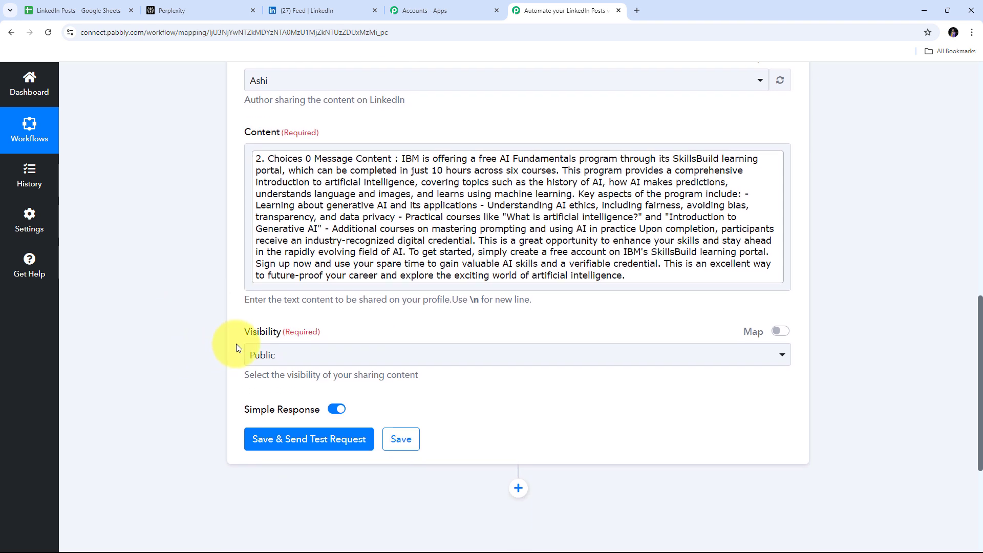
Step: Set the LinkedIn post's Visibility to Public and save the action while sending a test request
left_click(405, 354)
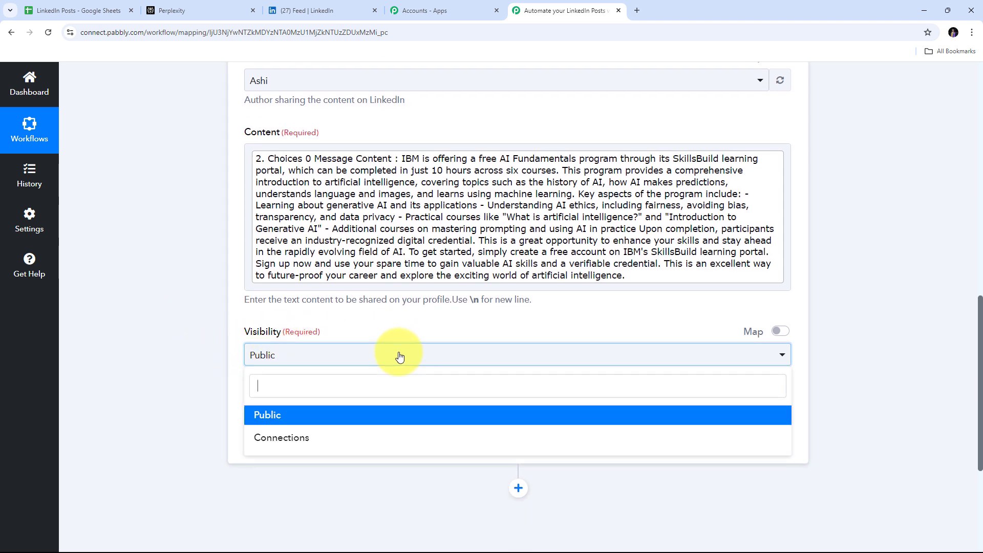
left_click(301, 418)
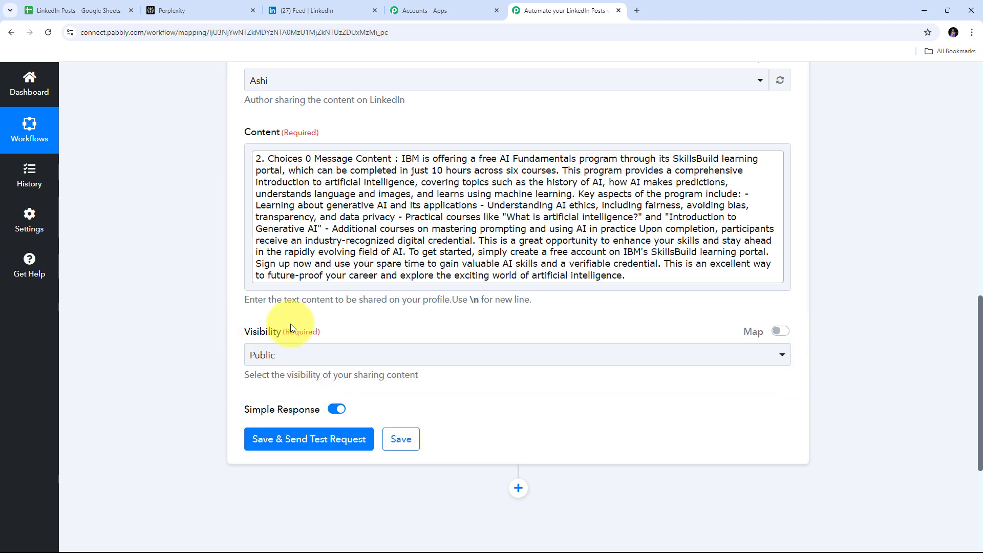
scroll(215, 205, "up", 1)
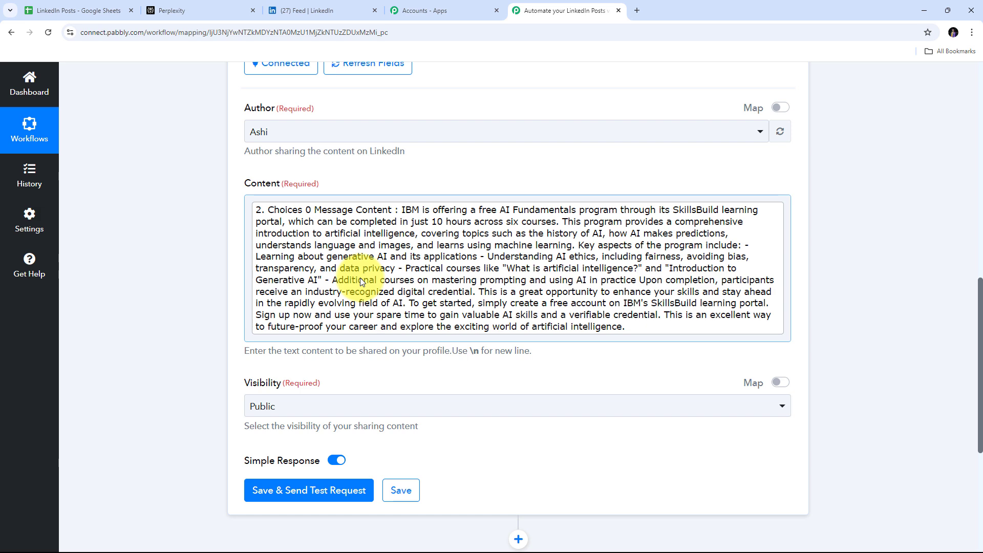
scroll(389, 276, "up", 2)
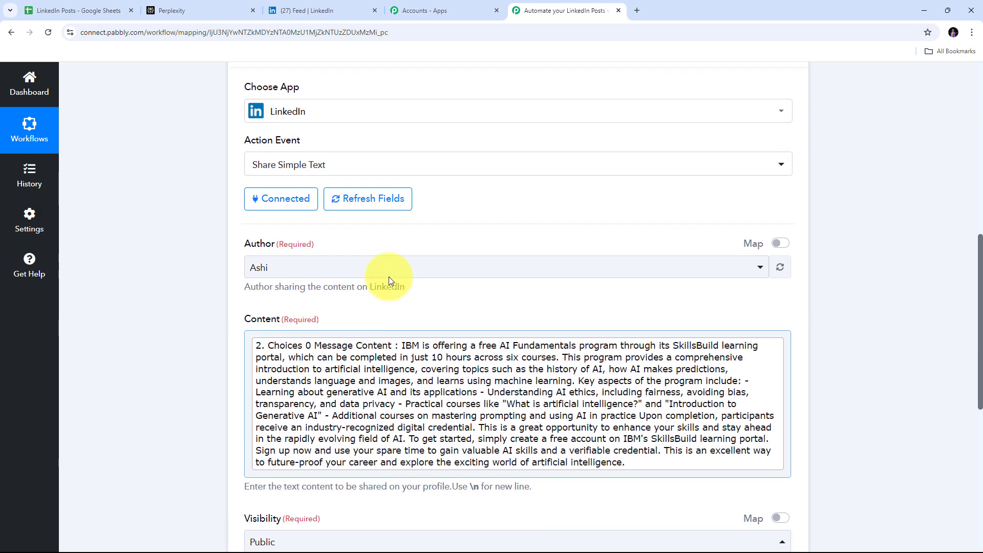
scroll(388, 276, "down", 2)
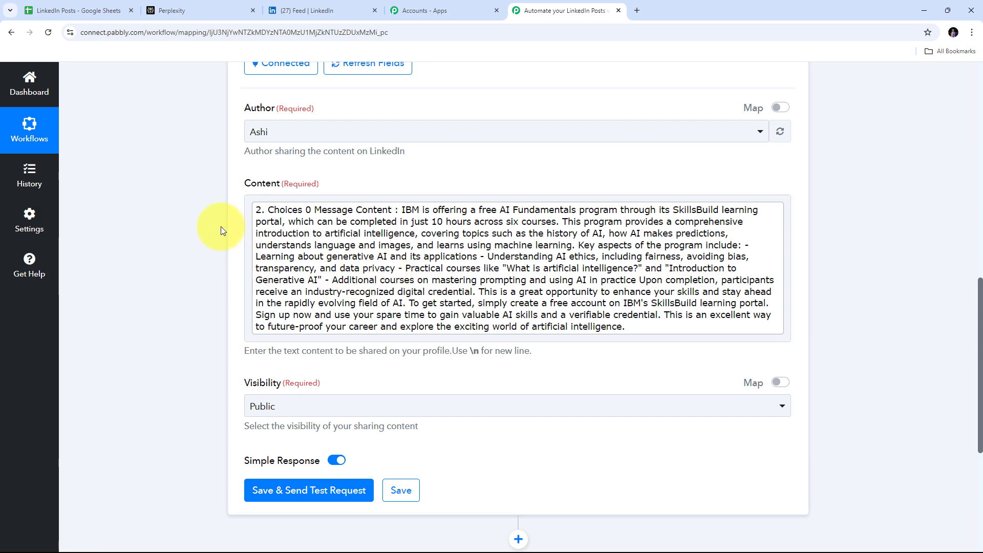
scroll(225, 266, "down", 3)
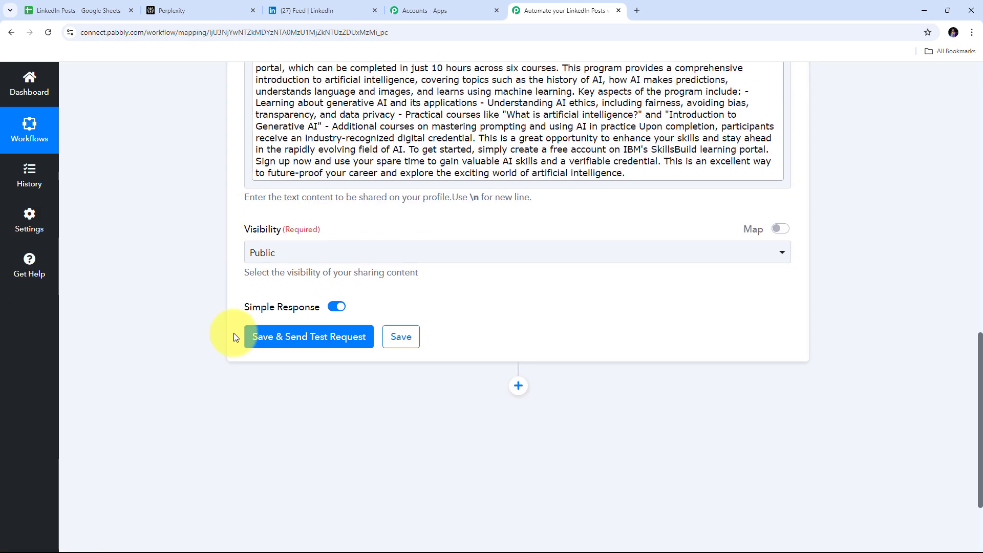
left_click(316, 339)
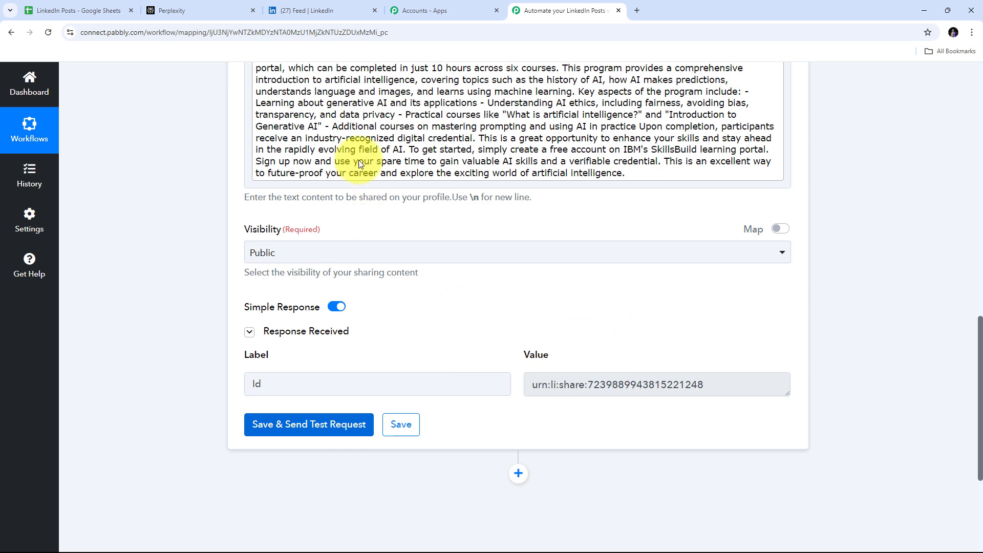
Step: Switch to LinkedIn, open the newest post in the profile's Activity section and examine its text
left_click(333, 8)
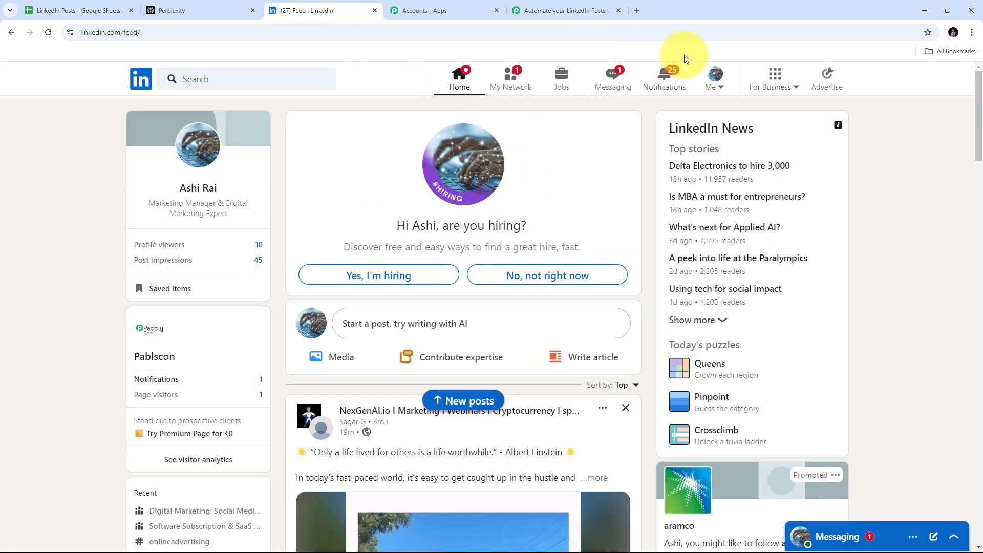
left_click(714, 76)
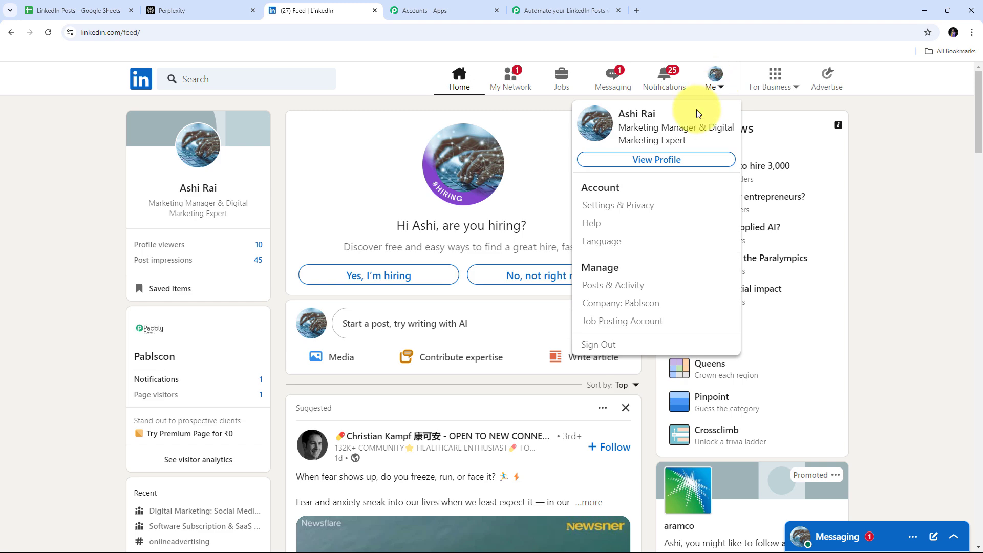
left_click(652, 160)
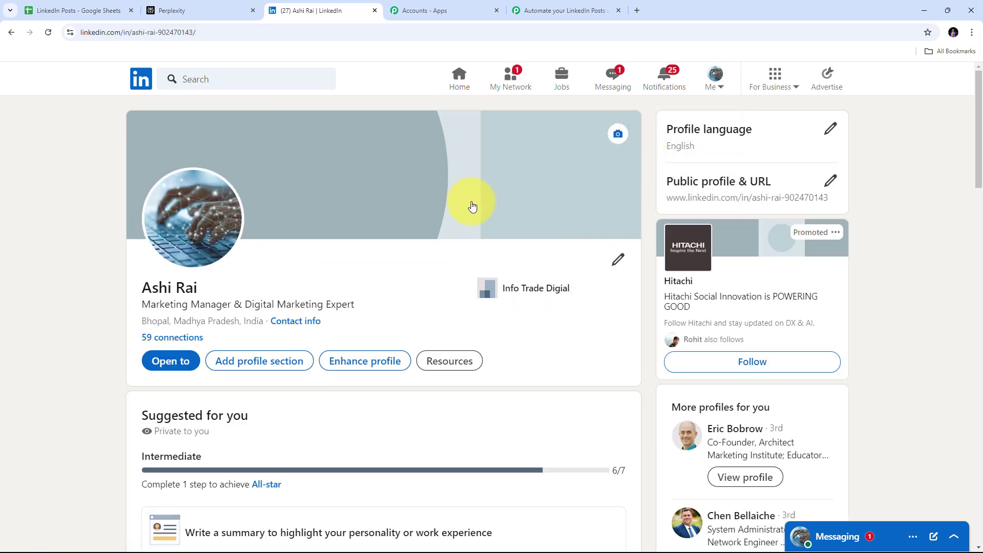
scroll(471, 205, "down", 12)
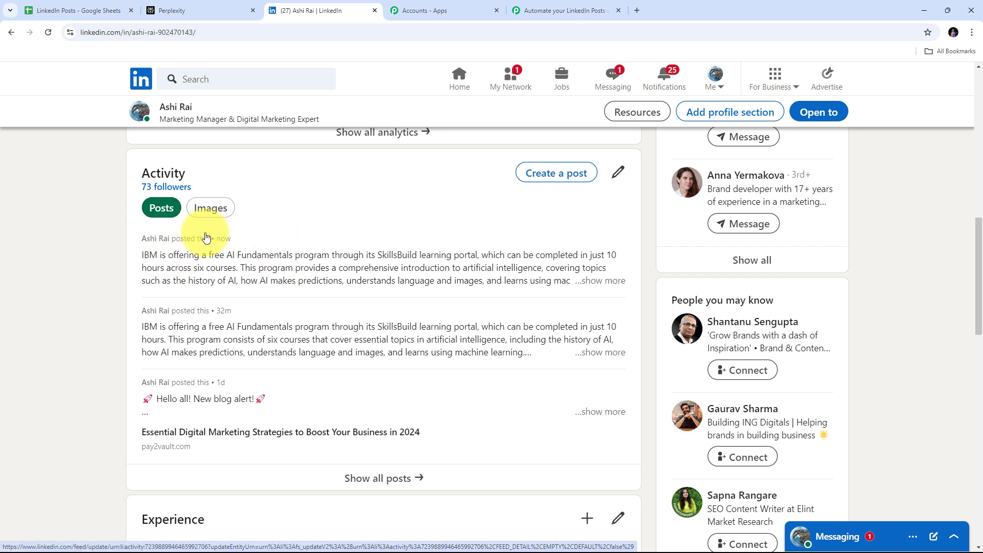
left_click(207, 266)
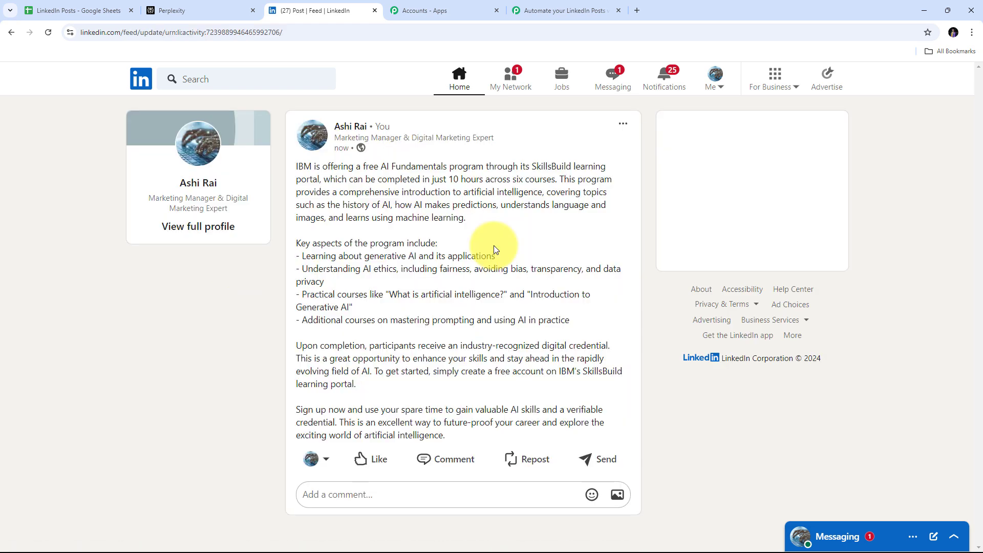
left_click_drag(295, 165, 614, 440)
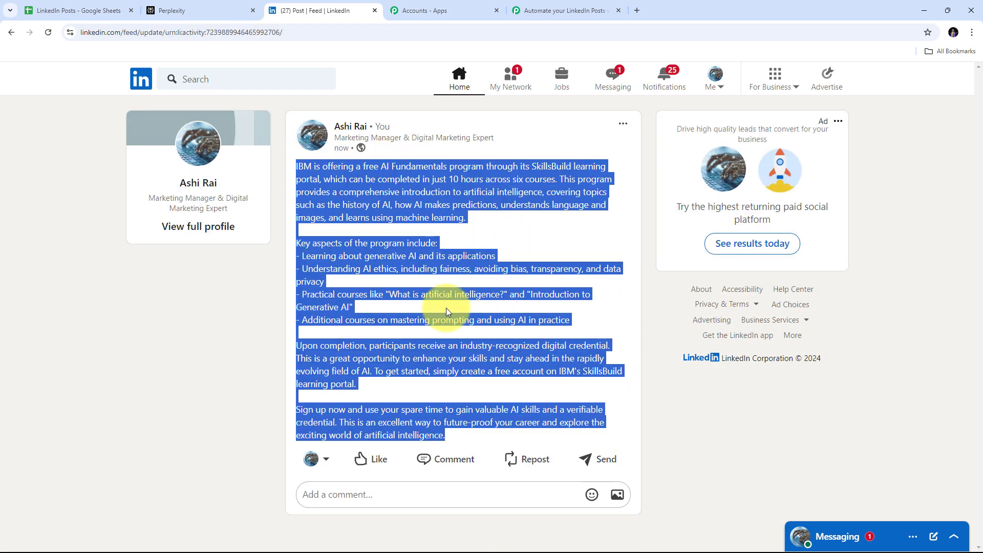
left_click(522, 247)
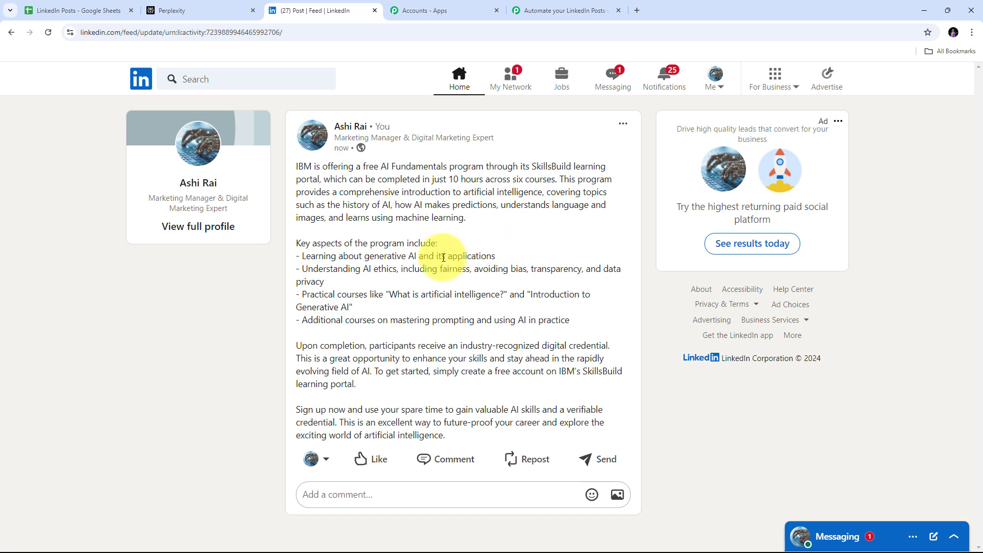
left_click(77, 11)
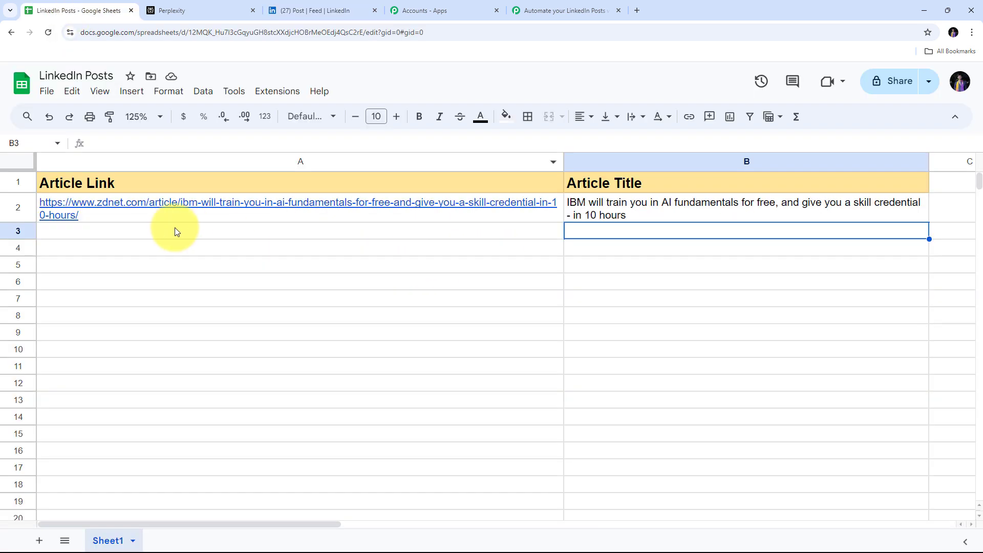
left_click(173, 231)
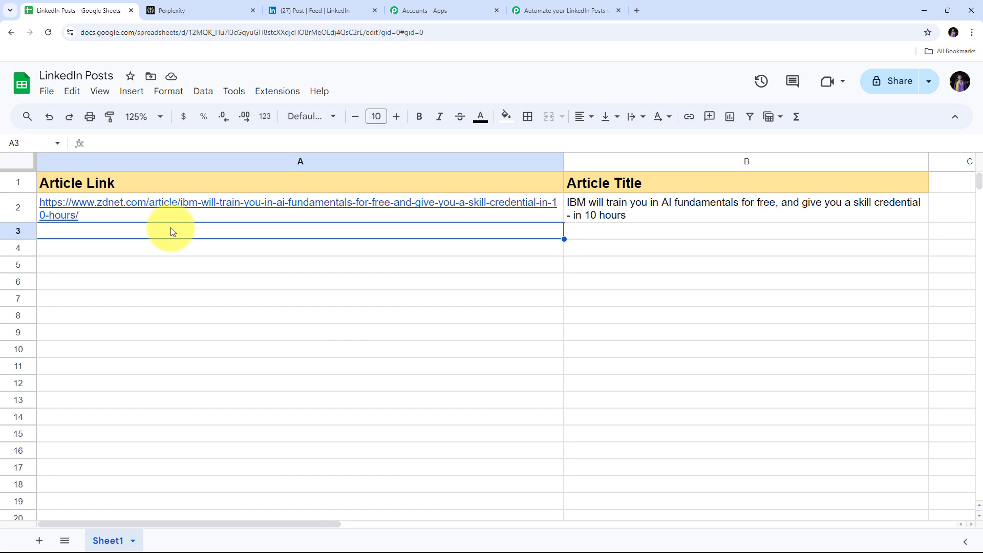
type("https://hbr.org/2024/09/how-ceos-are-using-gen-ai-for-strategic-planning\tHow CEOs Are Using Gen AI for Strategic Planning")
left_click(297, 252)
left_click(317, 270)
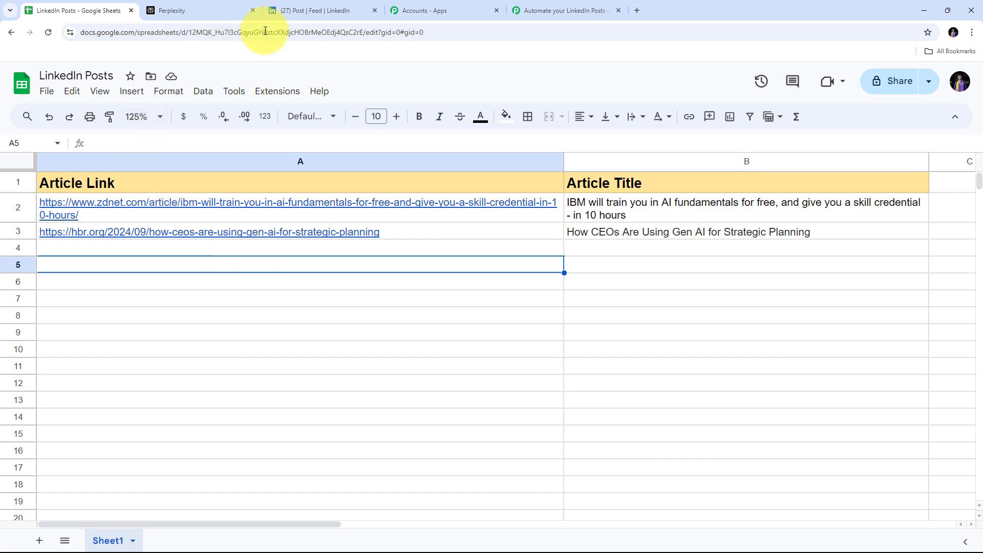
Step: Return to the LinkedIn profile's activity and open the newest post, about CEOs using generative AI, to examine it
left_click(314, 10)
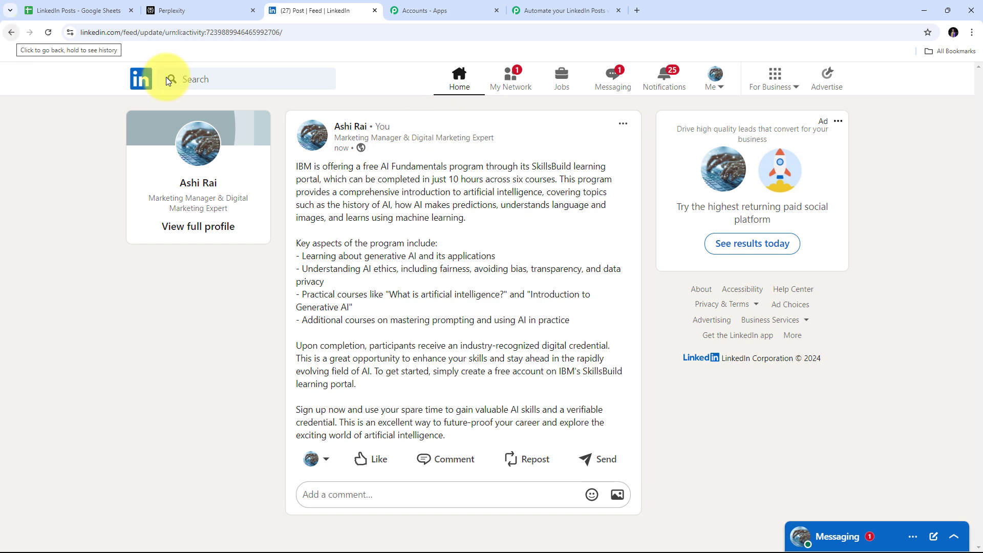
left_click(11, 32)
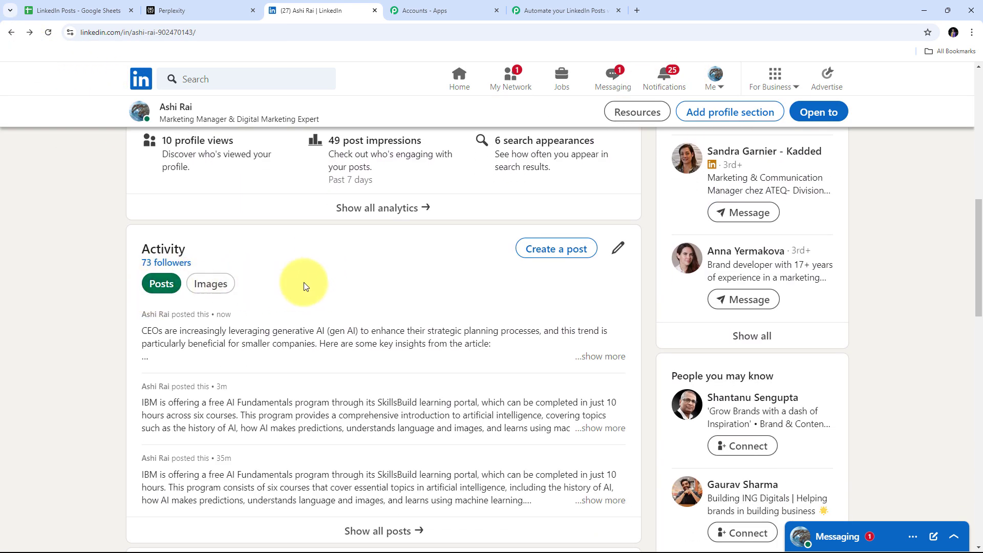
scroll(303, 280, "down", 1)
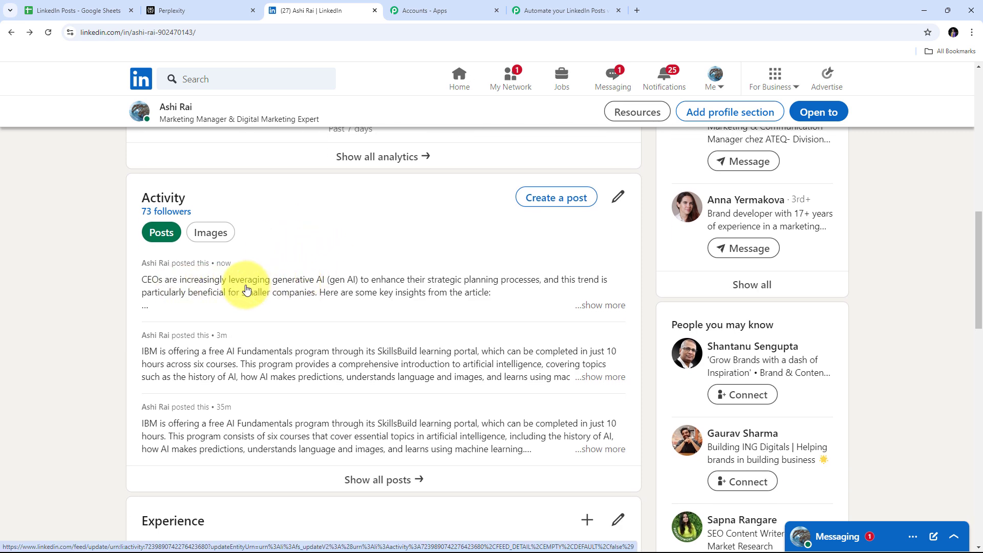
left_click(344, 294)
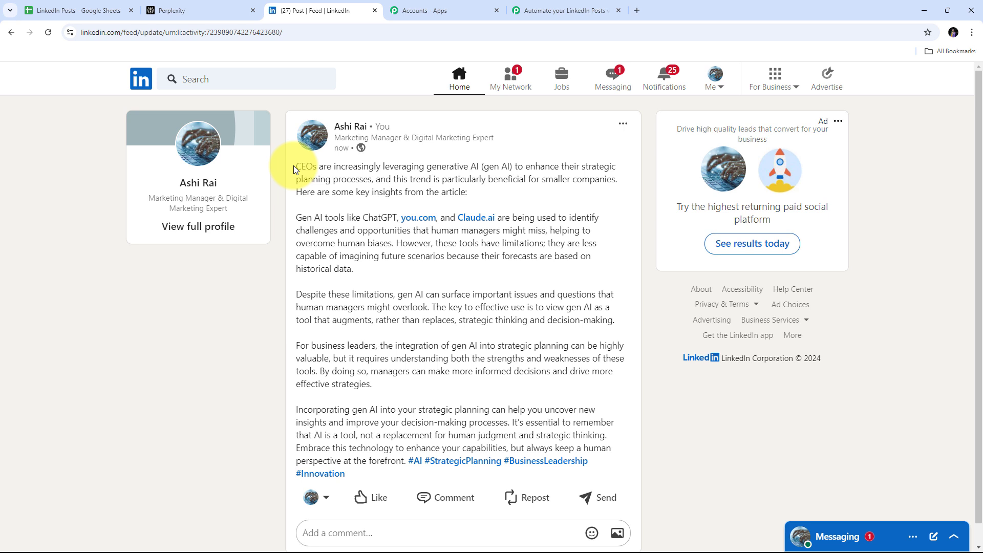
Step: Switch back to Pabbly Connect and review the workflow's Google Sheets trigger and its Perplexity AI and LinkedIn actions
left_click(547, 7)
scroll(625, 164, "up", 15)
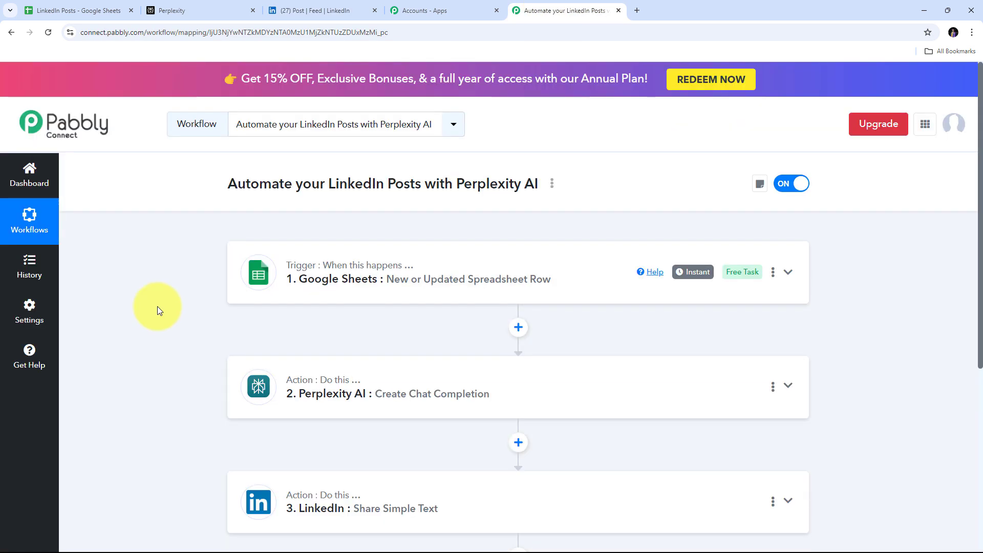
mouse_move(267, 387)
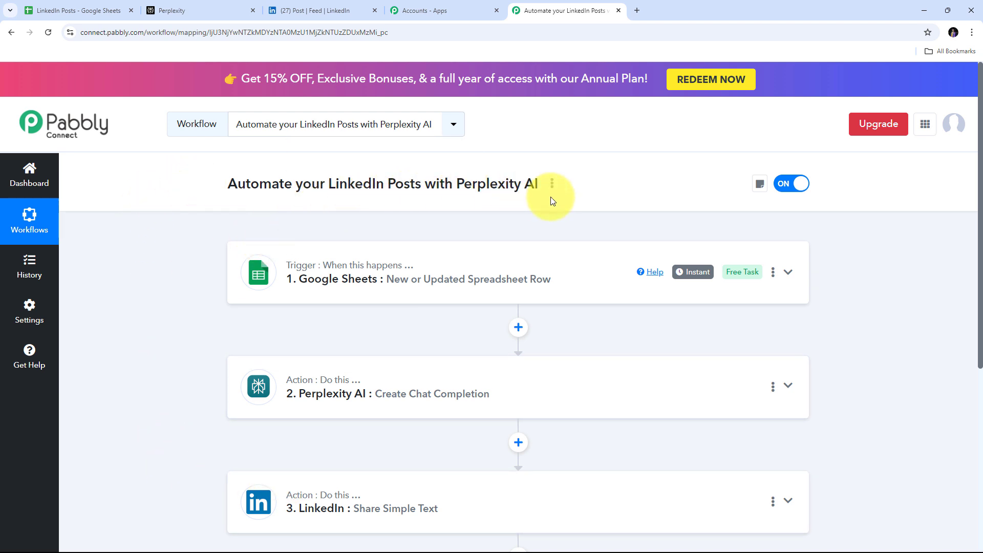
scroll(301, 220, "down", 3)
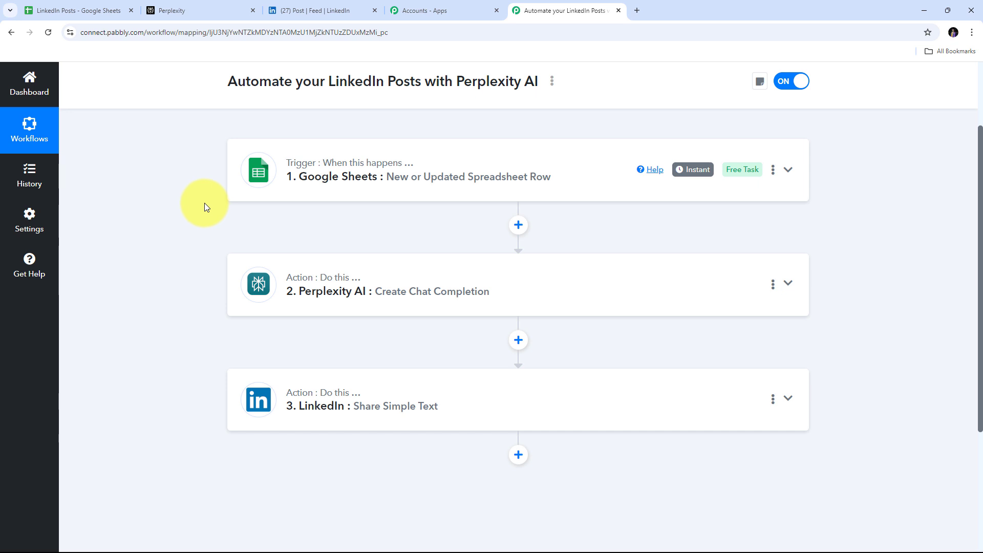
mouse_move(294, 168)
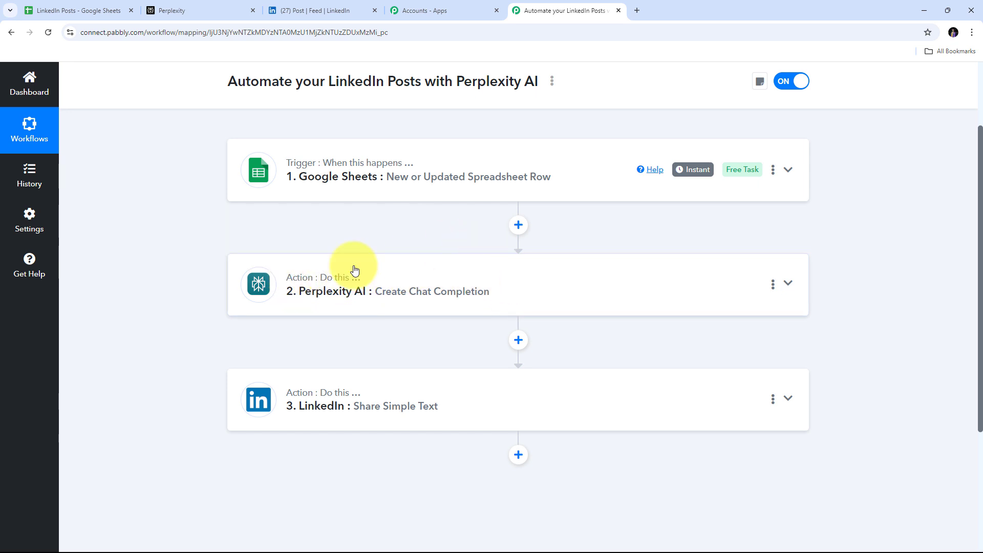
scroll(213, 248, "down", 1)
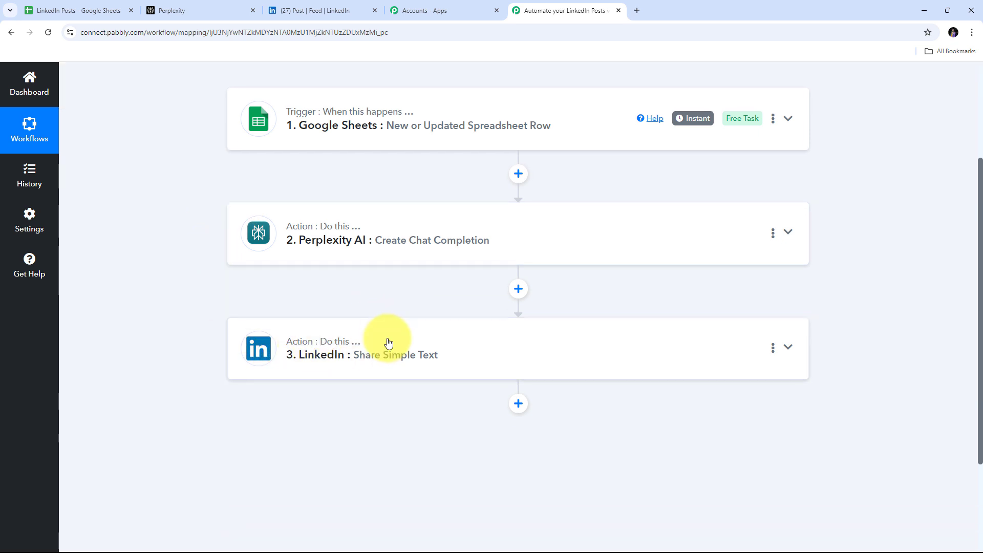
scroll(278, 313, "up", 1)
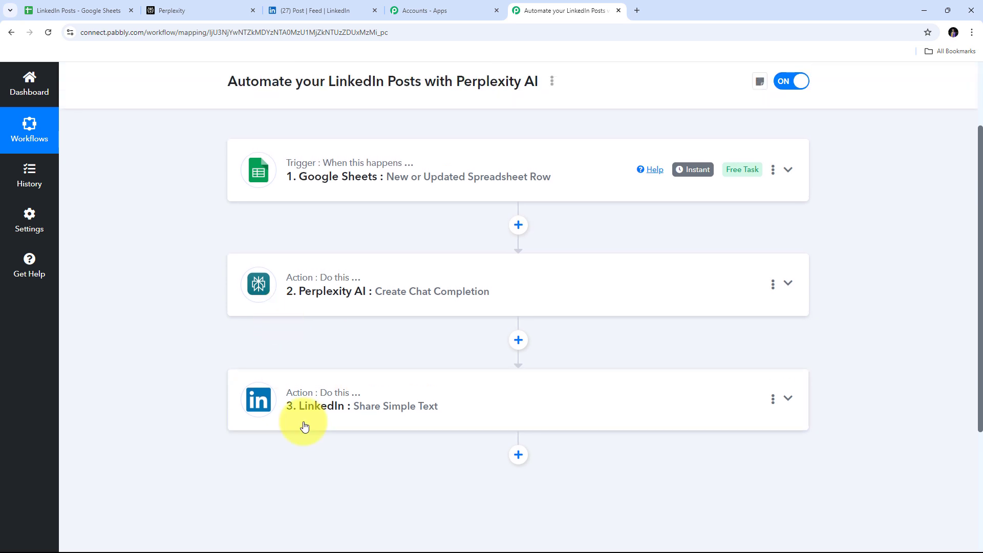